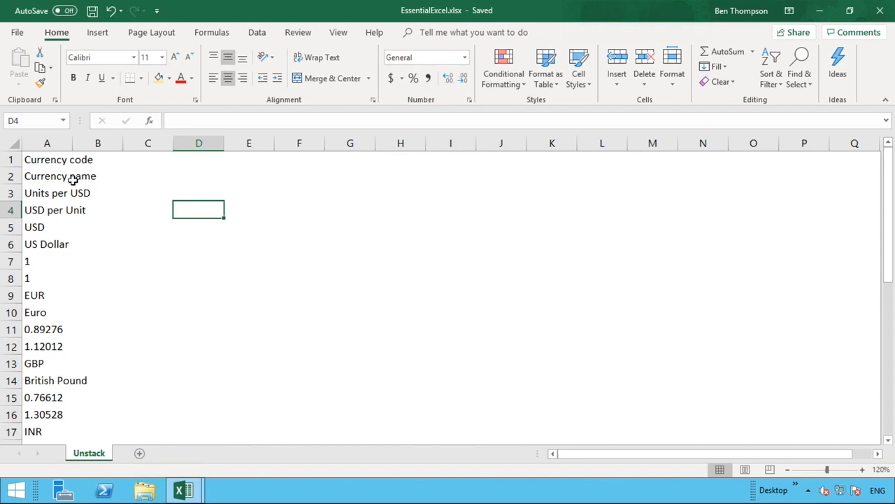
- Examine the repeating four-row records in column A: the headings in A1:A4, then the blocks A5:A8 and A9:A12
drag(53, 159, 46, 212)
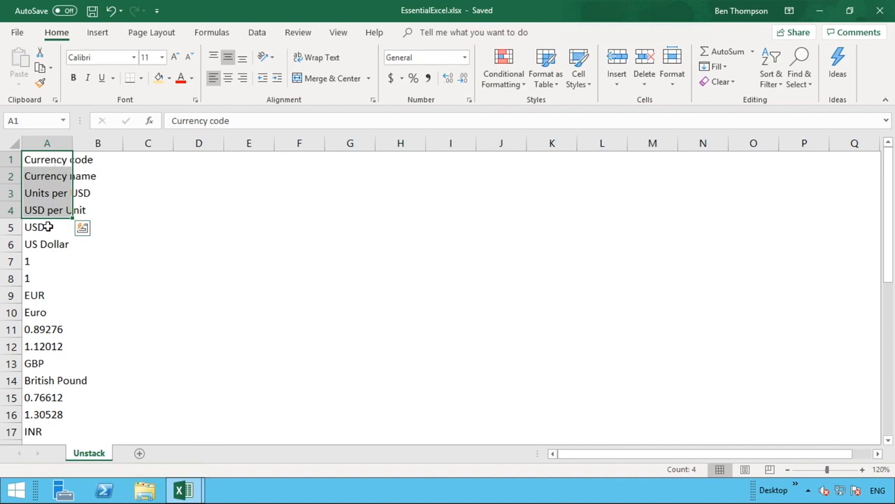
drag(48, 226, 37, 276)
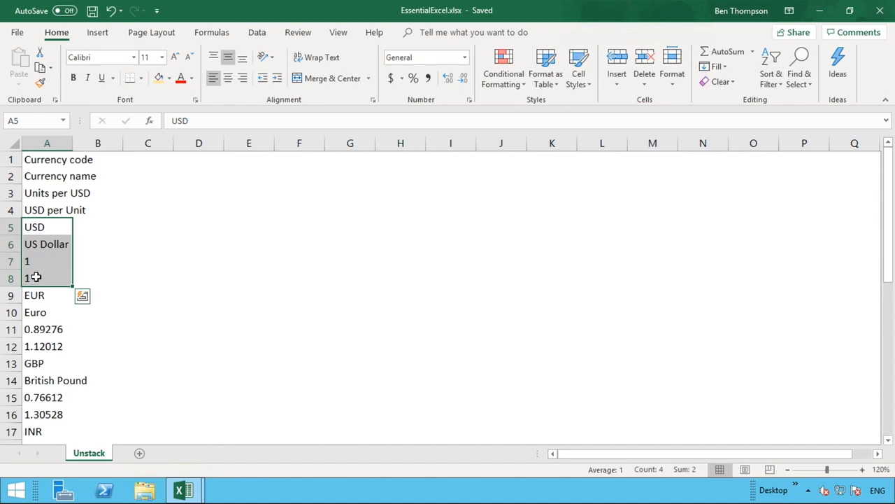
drag(38, 294, 36, 346)
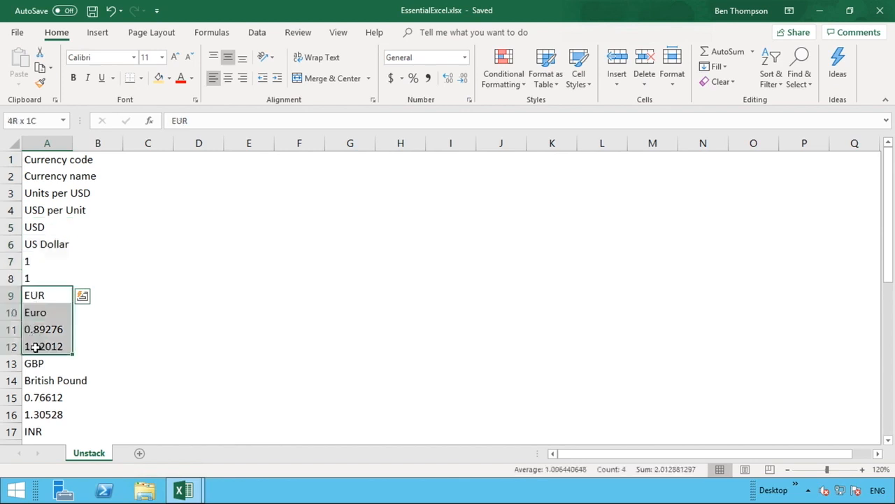
click(160, 340)
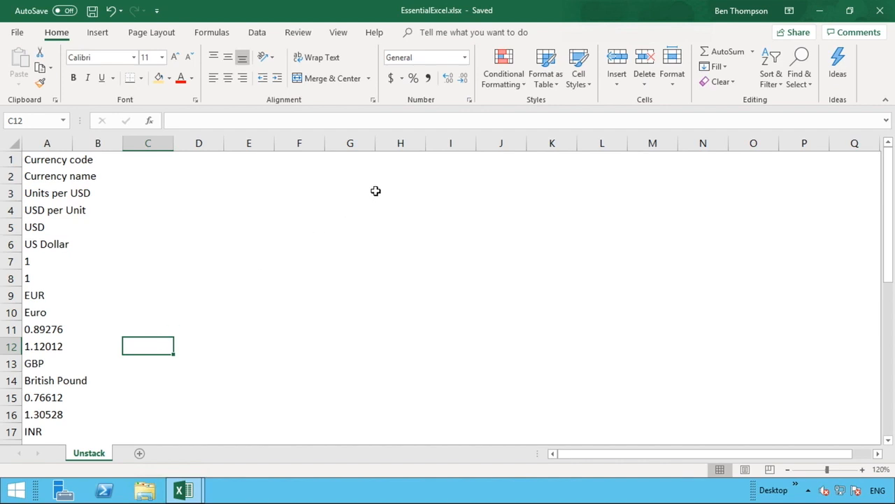
- Enter a reference to A1 in cell F1 and fit column F's width to its content
click(296, 162)
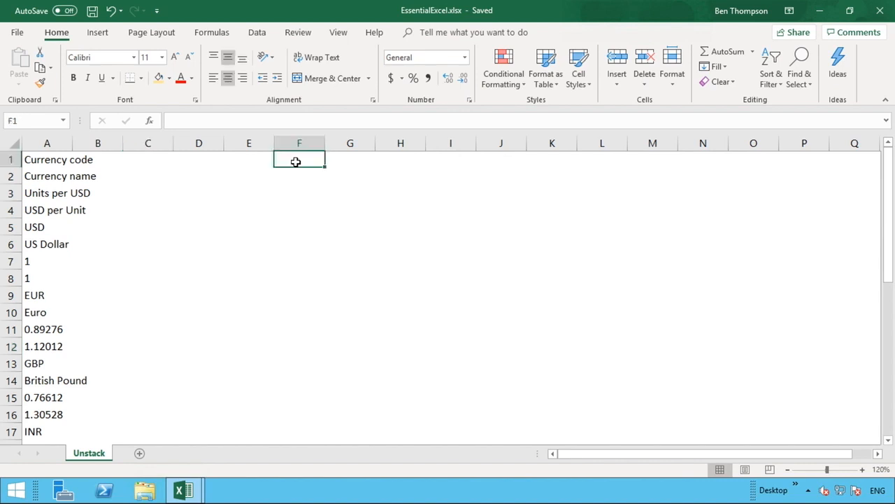
text(=)
click(45, 159)
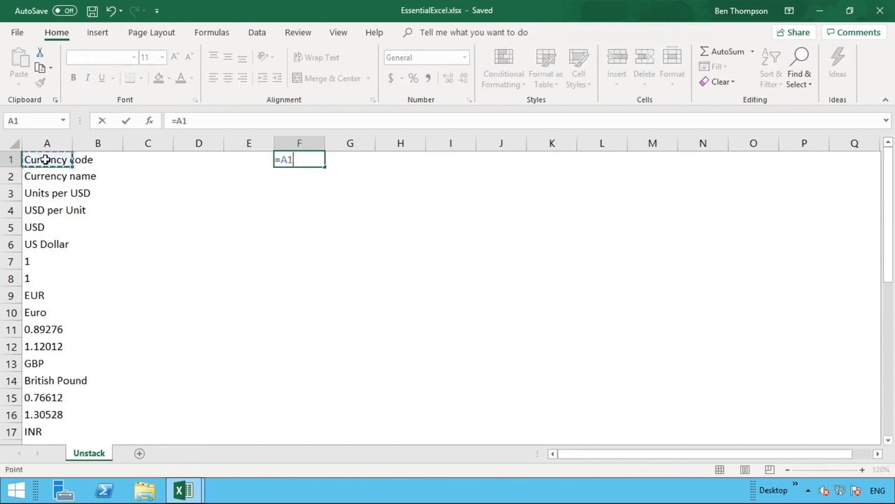
key(Return)
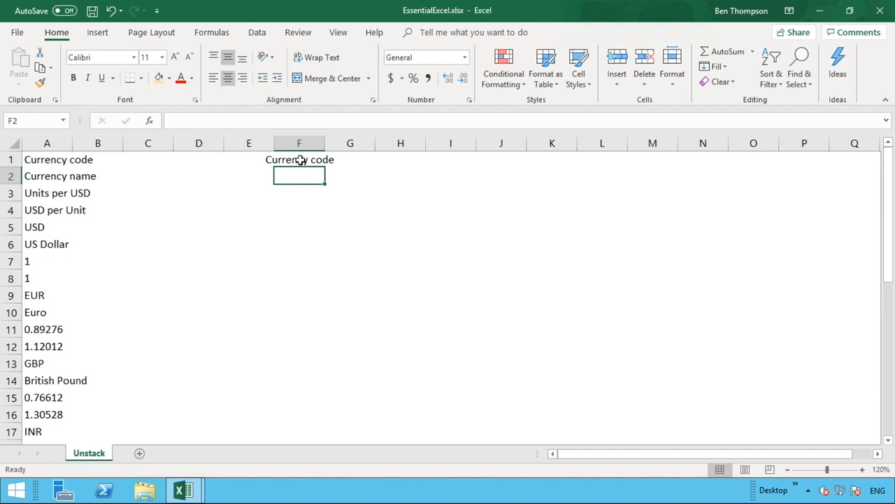
double_click(325, 142)
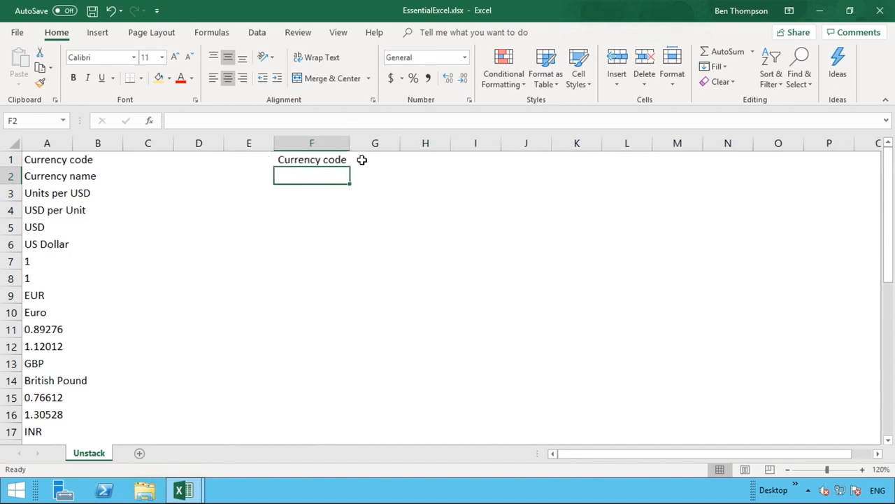
- Enter references to A2, A3 and A4 in cells G1, H1 and I1 to lay the headings out in a row
click(362, 160)
text(=)
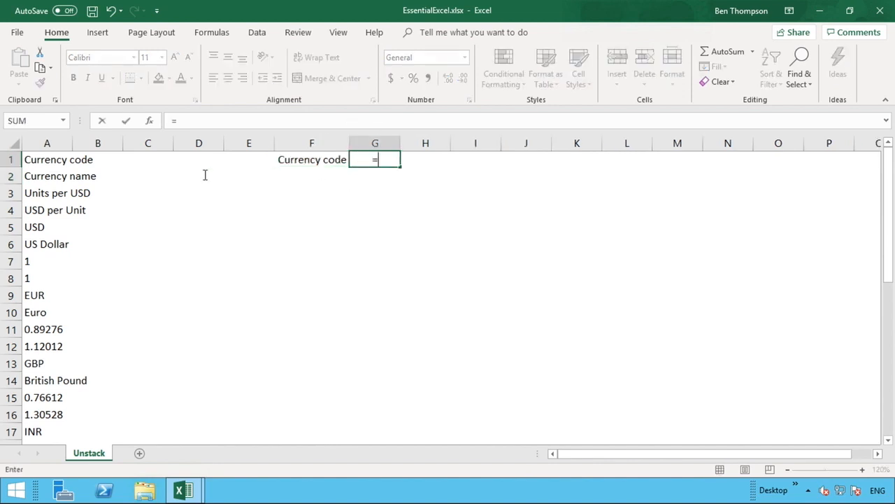
click(42, 179)
key(Return)
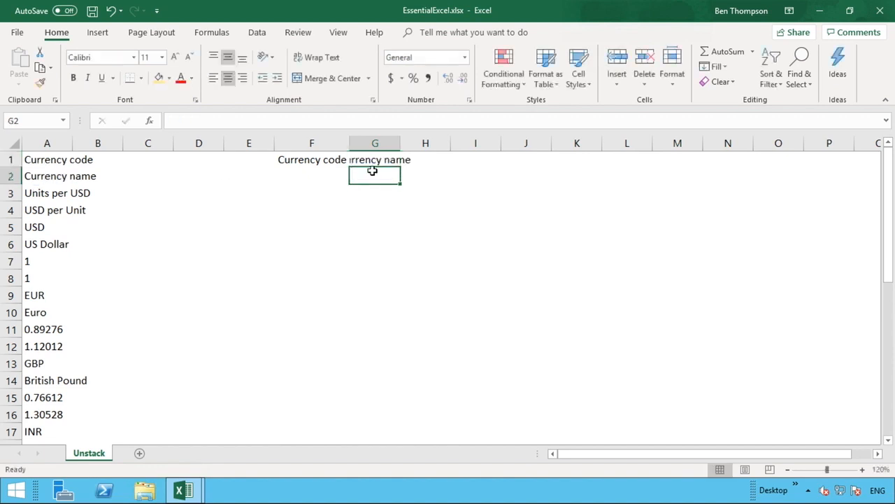
click(429, 160)
text(=)
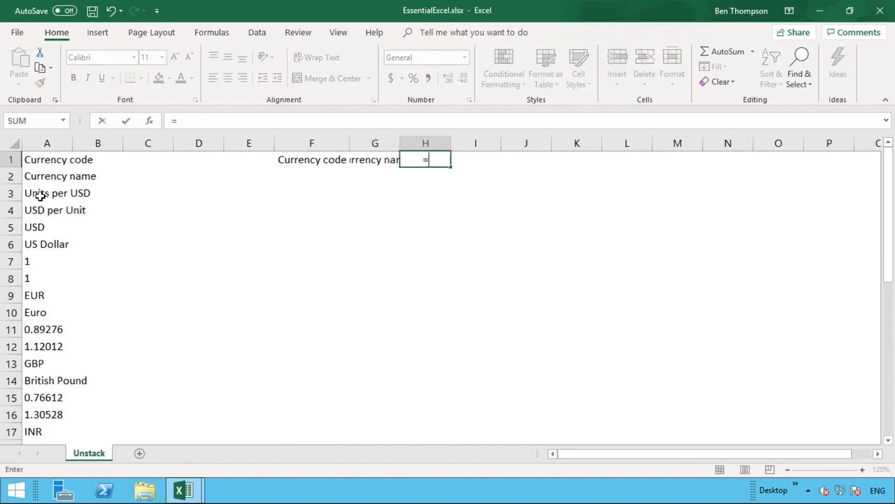
click(40, 195)
key(Return)
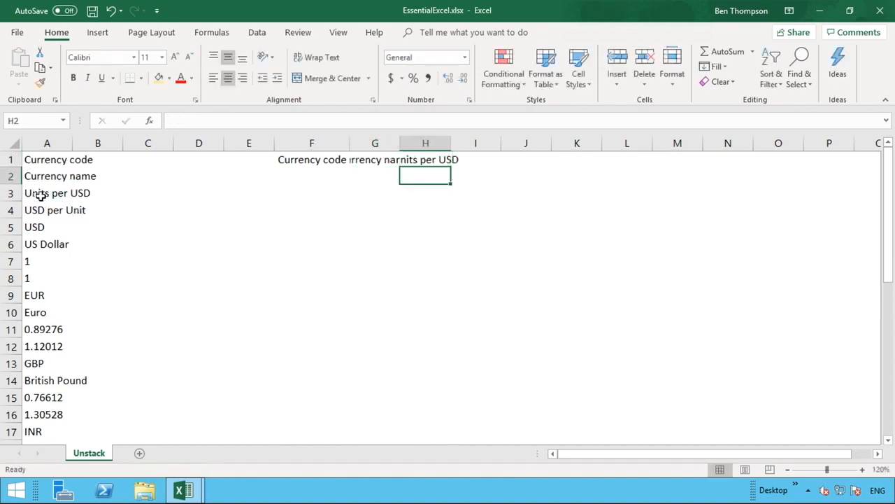
click(469, 158)
text(=)
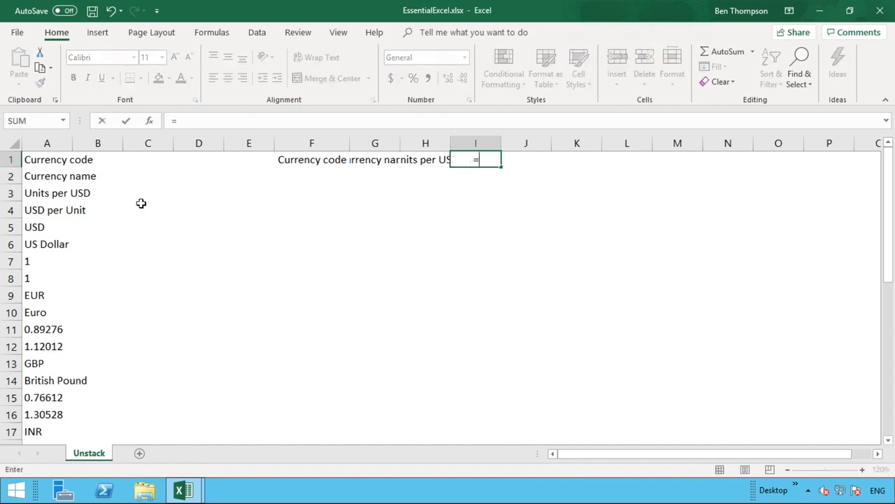
click(47, 208)
key(Return)
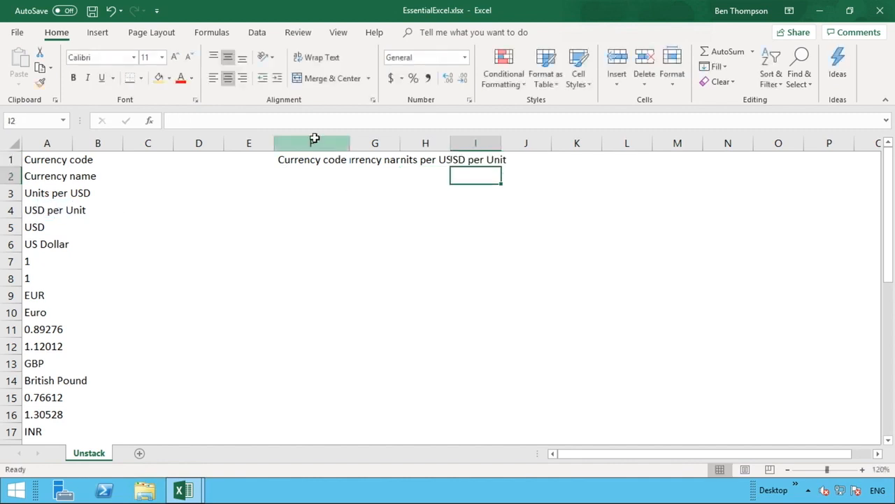
- Fit the widths of columns F to I to their headings
drag(314, 138, 465, 135)
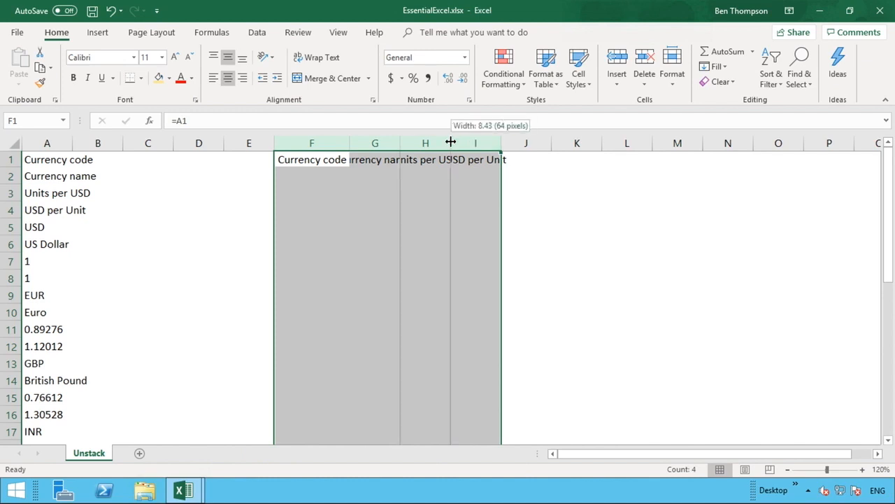
double_click(450, 140)
click(446, 278)
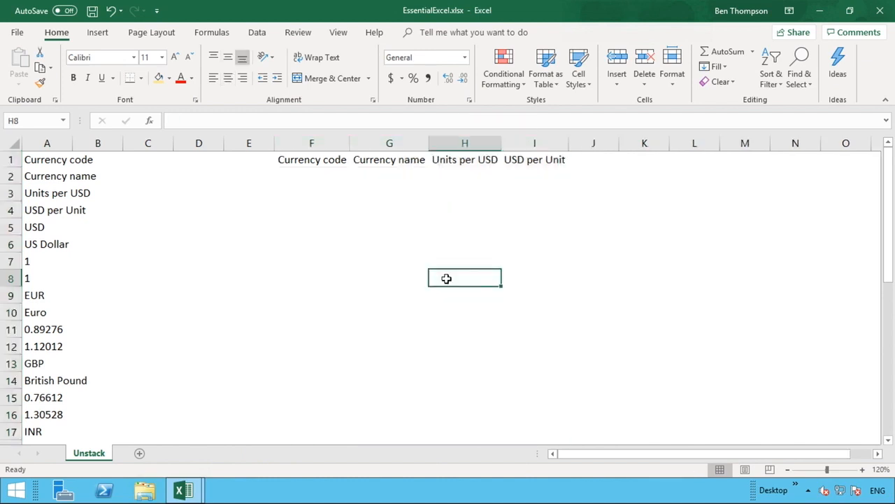
- Review the reference formula behind each heading from F1 to I1
click(316, 175)
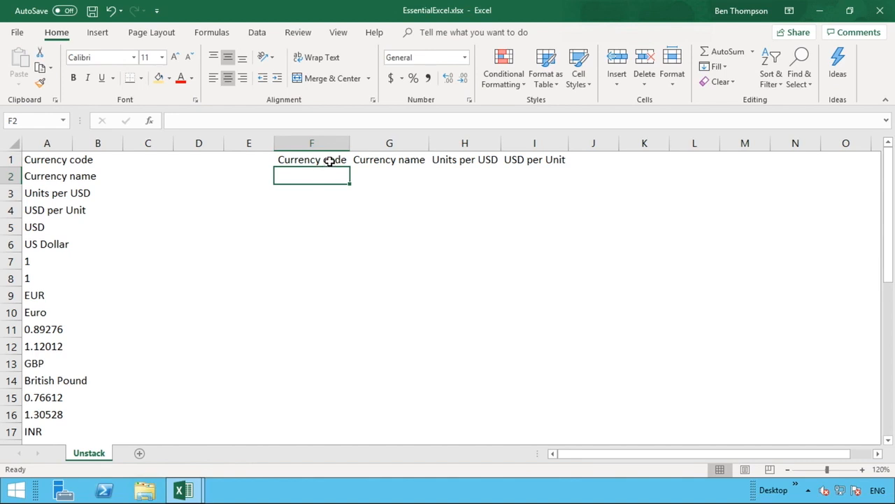
click(330, 161)
click(376, 162)
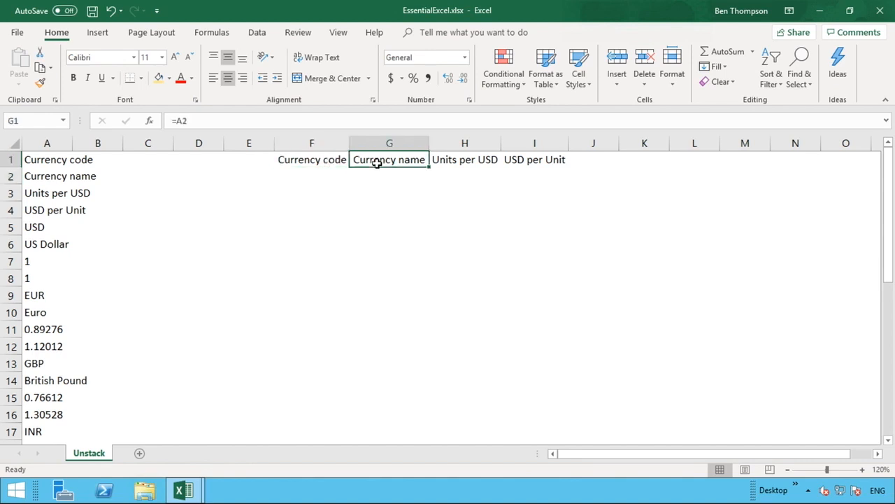
click(463, 161)
click(524, 158)
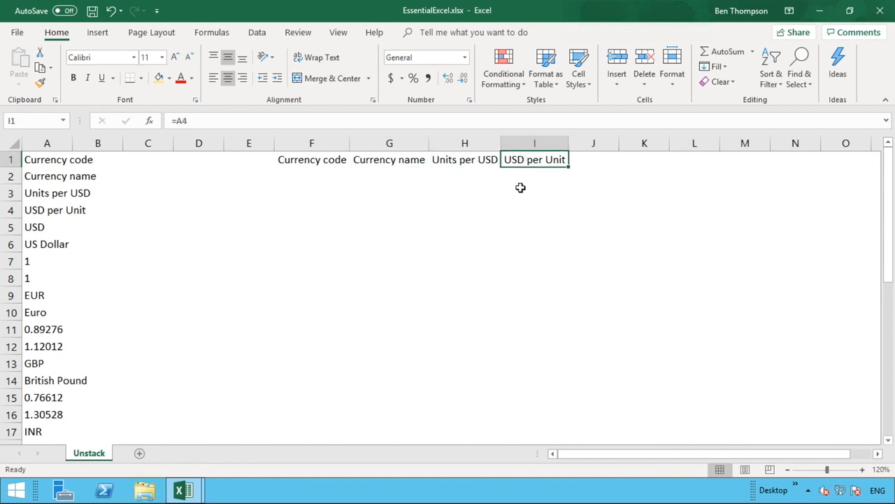
- Try filling the F1 reference down into F2 and compare the formulas of the two cells
click(312, 160)
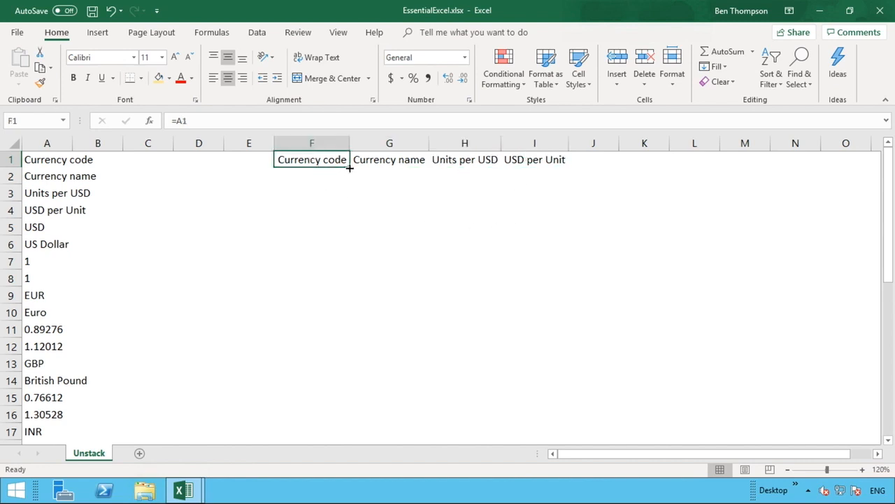
drag(349, 172, 351, 184)
click(338, 258)
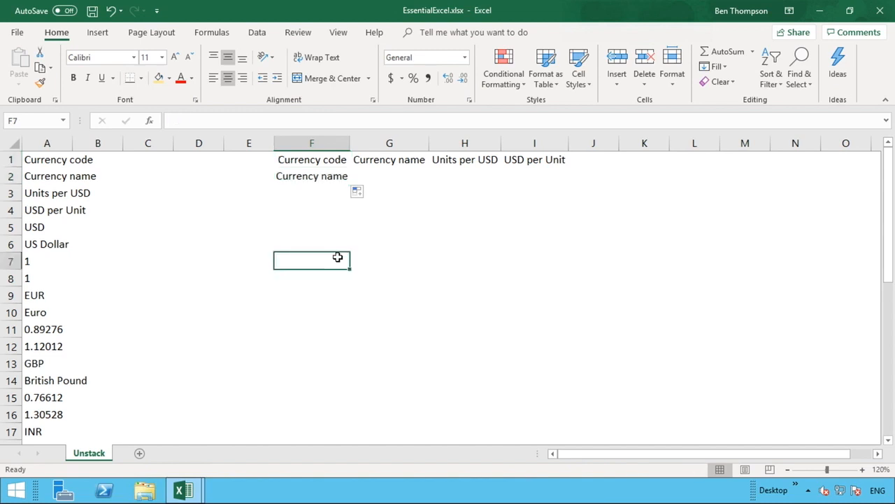
click(40, 175)
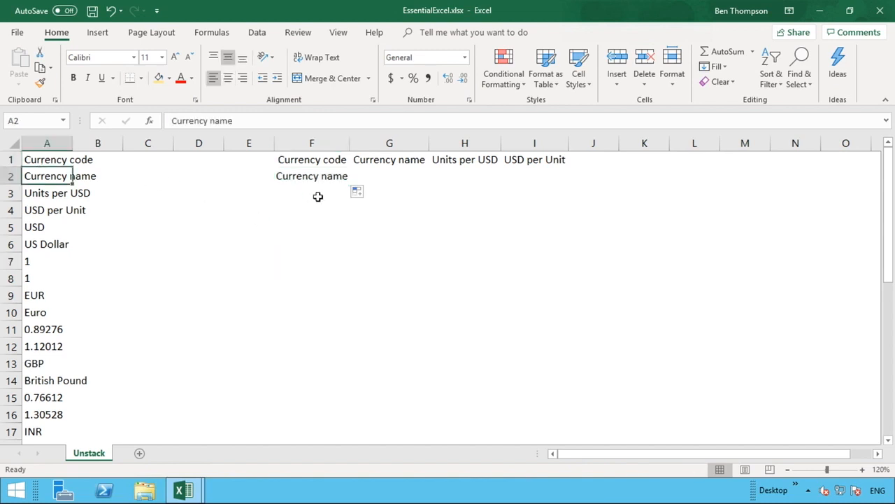
click(326, 175)
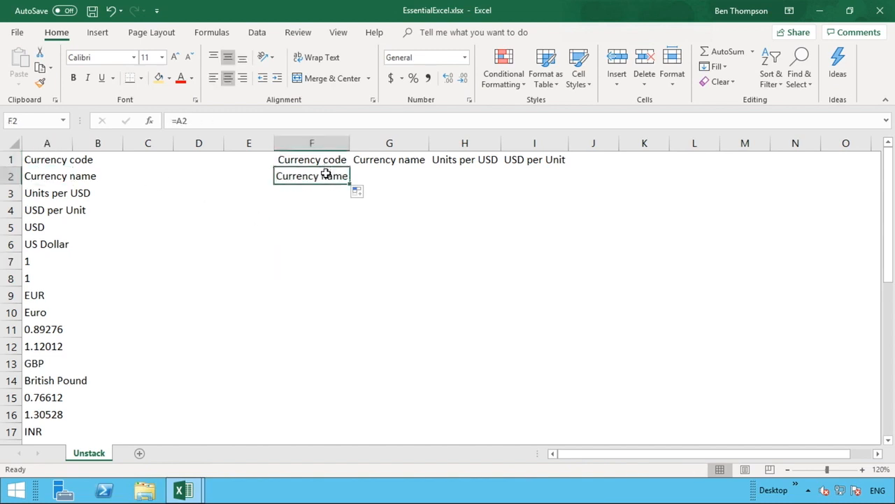
click(326, 161)
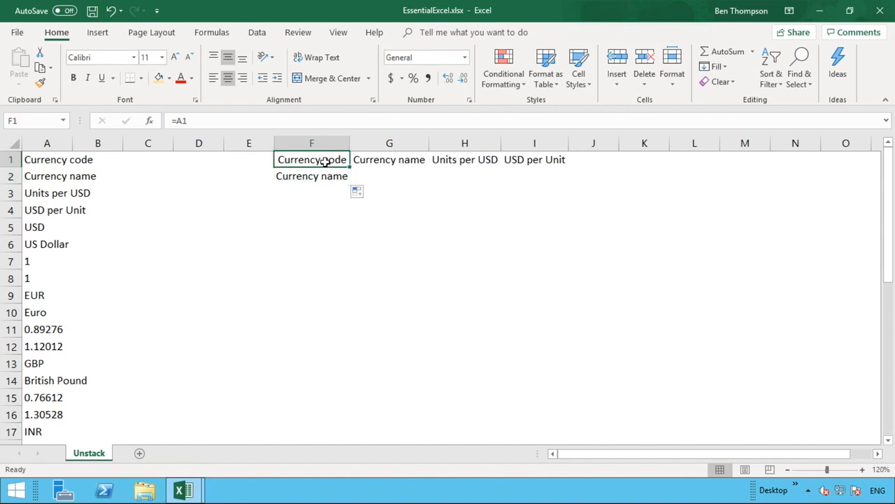
click(326, 176)
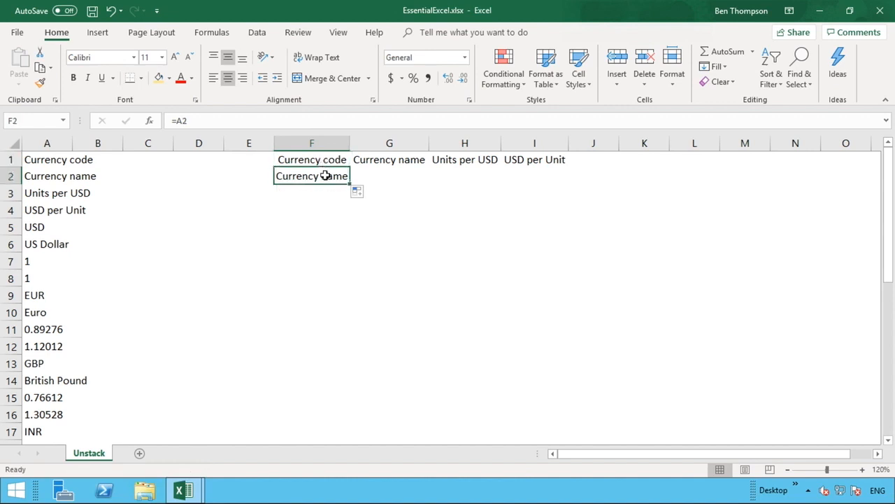
- Clear the copied formula from cell F2
double_click(326, 176)
key(BackSpace)
key(BackSpace)
key(BackSpace)
click(346, 214)
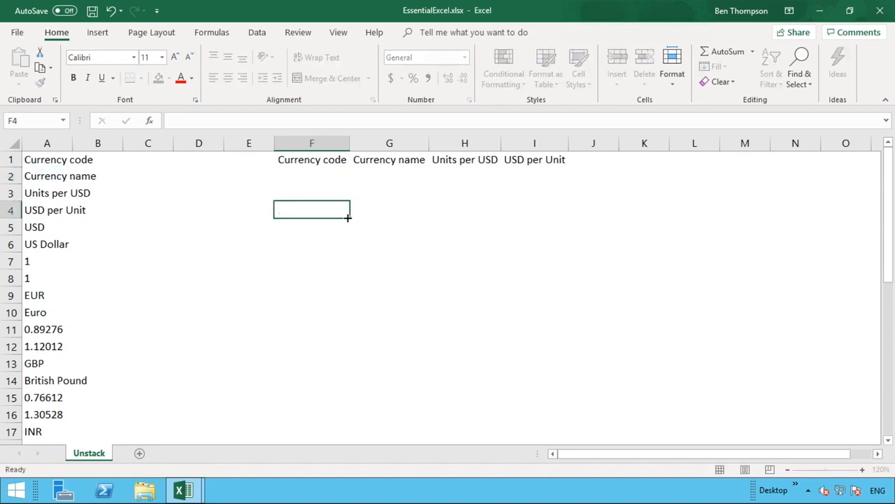
- Try filling the I1 reference across into J1
click(547, 160)
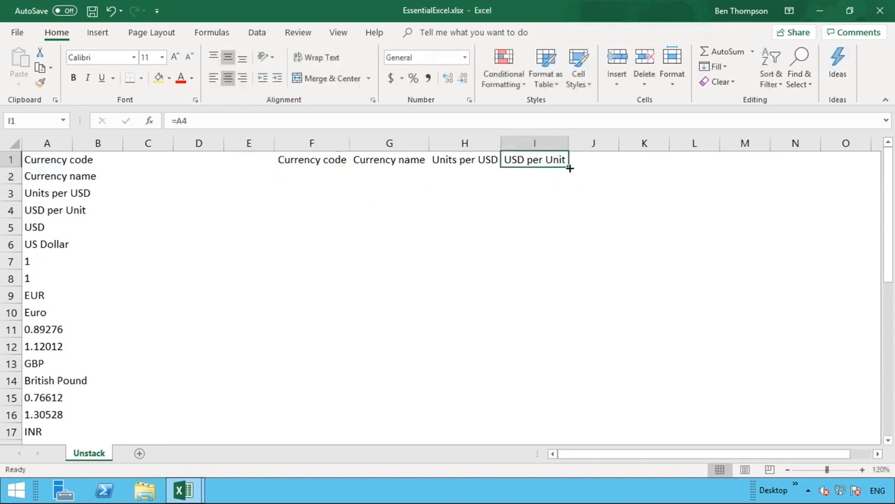
drag(570, 168, 608, 168)
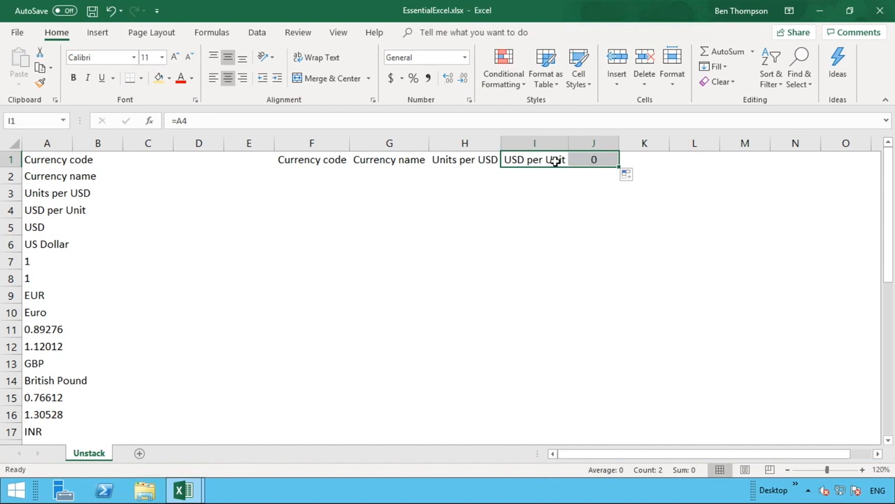
click(554, 159)
- Clear the copied formula from cell J1
double_click(600, 160)
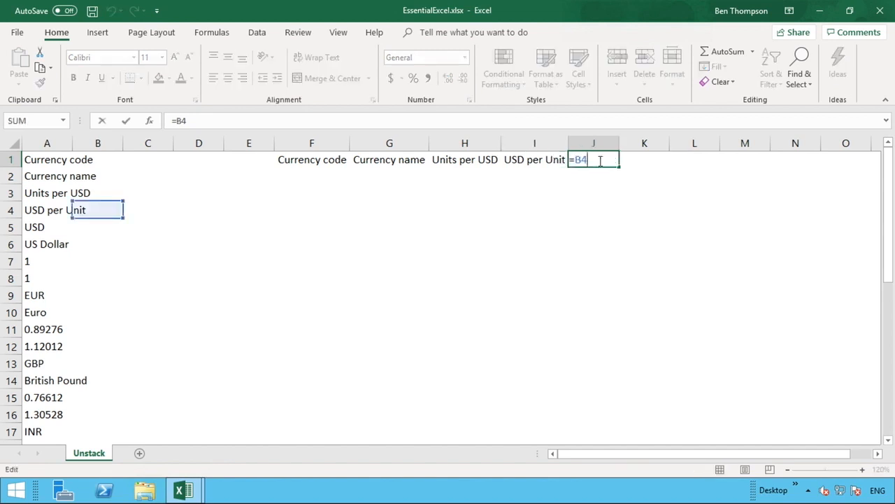
key(BackSpace)
key(BackSpace)
key(BackSpace)
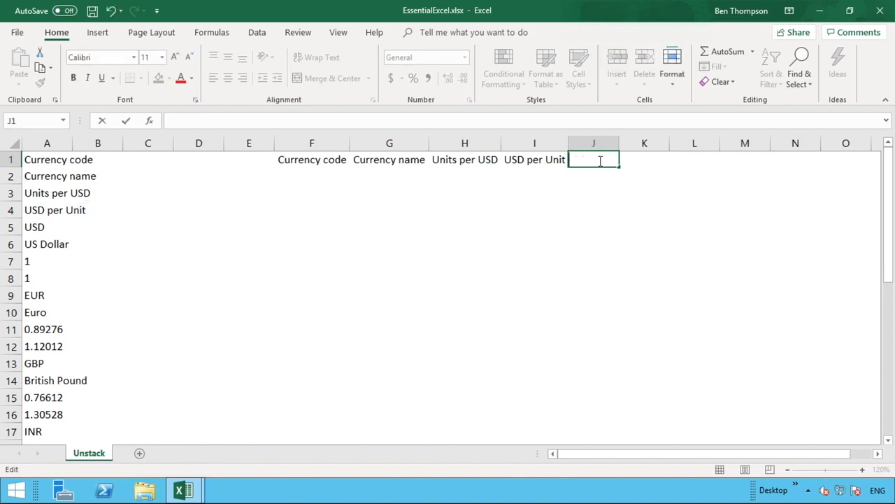
key(Return)
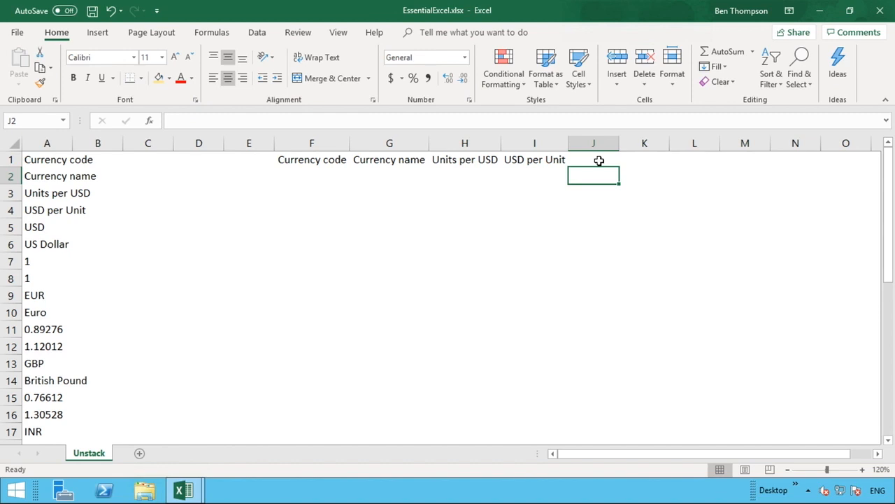
- Check which column A cell each heading formula in F1:I1 refers to
click(323, 160)
click(369, 162)
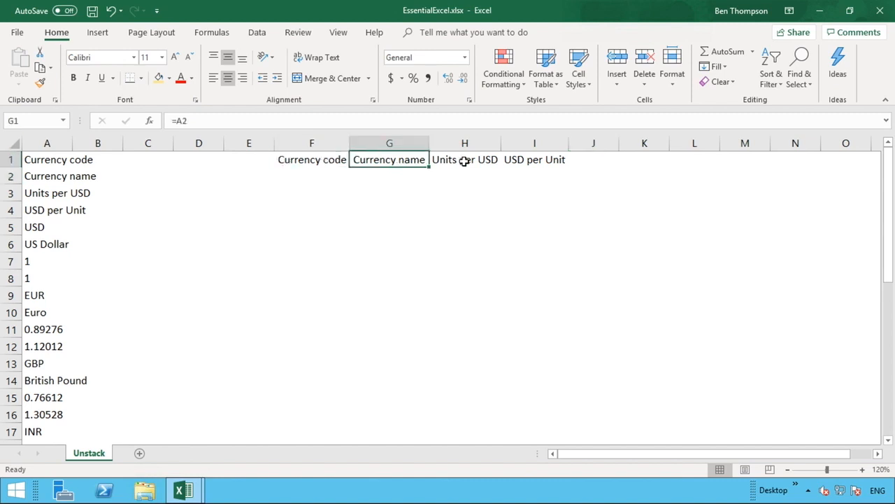
click(464, 160)
click(524, 160)
- Turn the formula in F1 into the text EEA1 by replacing its equals sign with EE
click(319, 155)
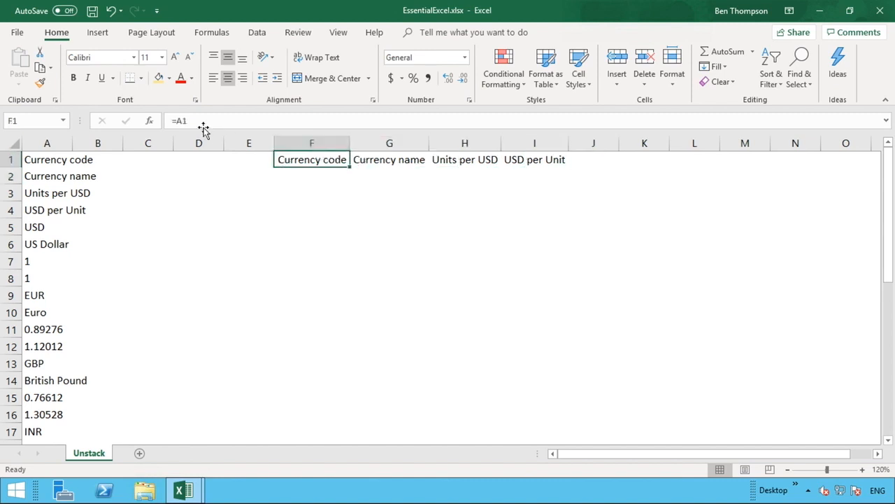
click(175, 122)
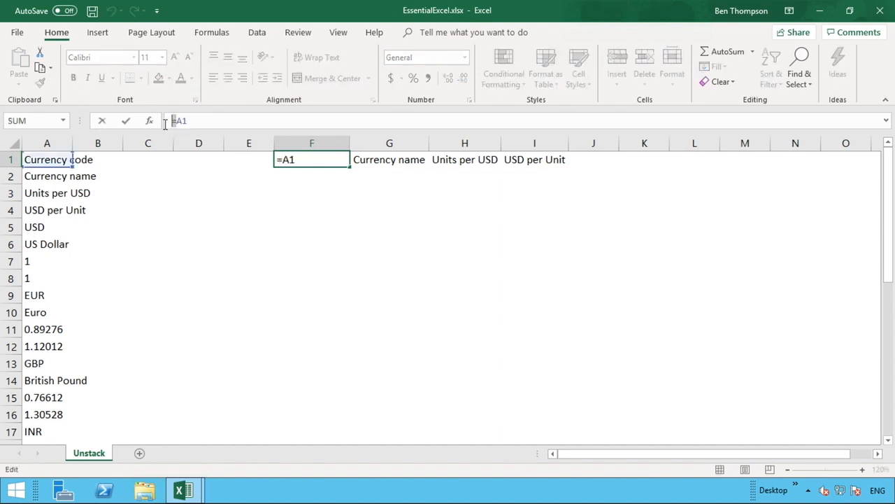
text(E)
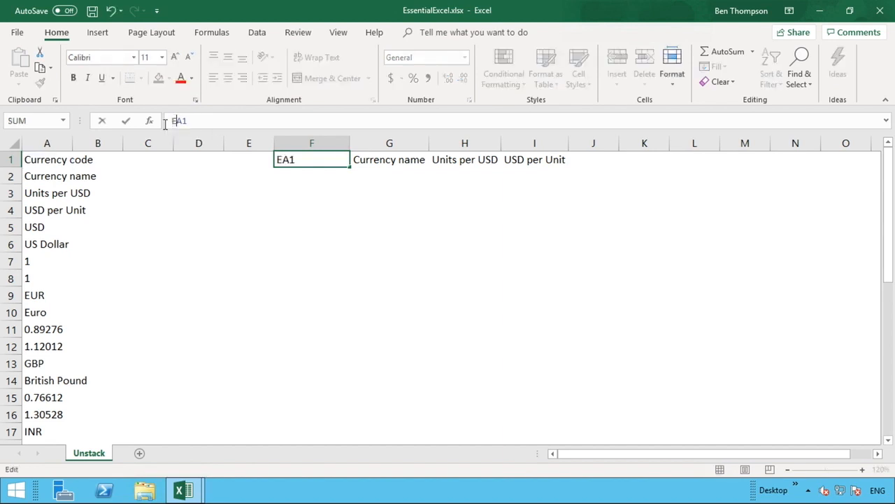
text(E)
key(Return)
- Replace the equals sign of the G1 formula with EE so the cell holds the text EEA2
click(398, 159)
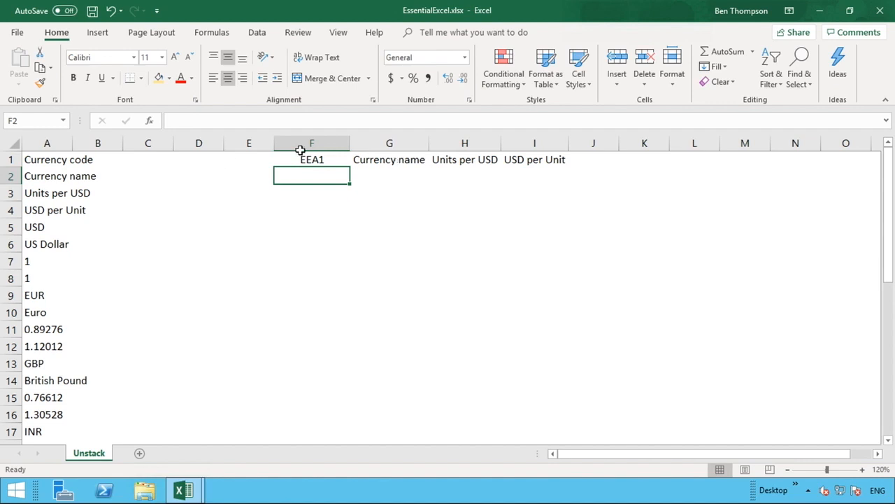
click(177, 120)
click(163, 120)
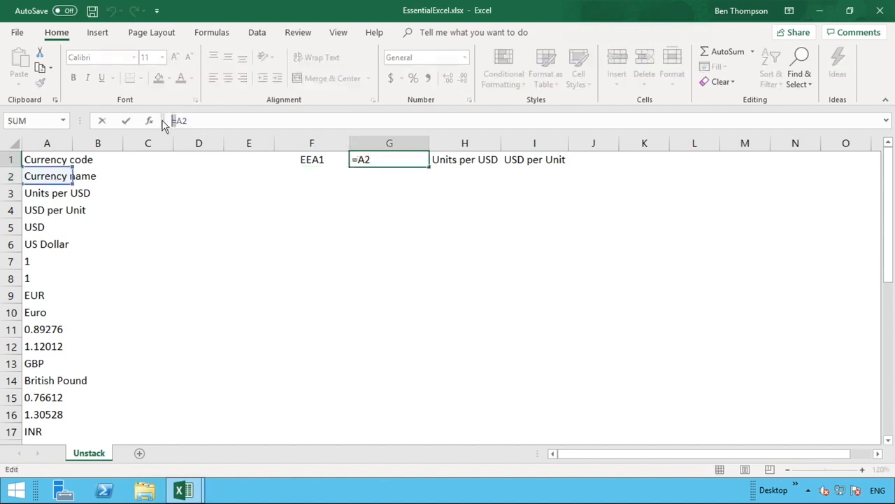
key(Delete)
text(EE)
key(Return)
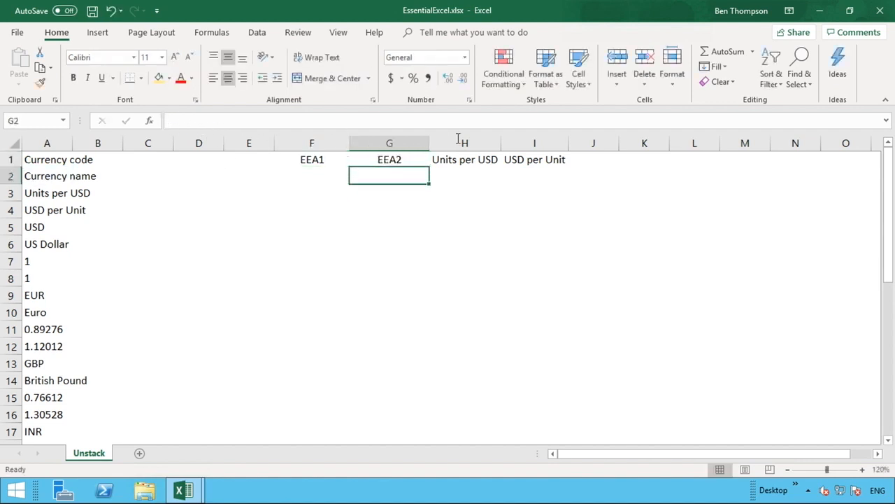
- Convert the H1 formula to the text EEA3 by swapping its equals sign for EE
click(456, 160)
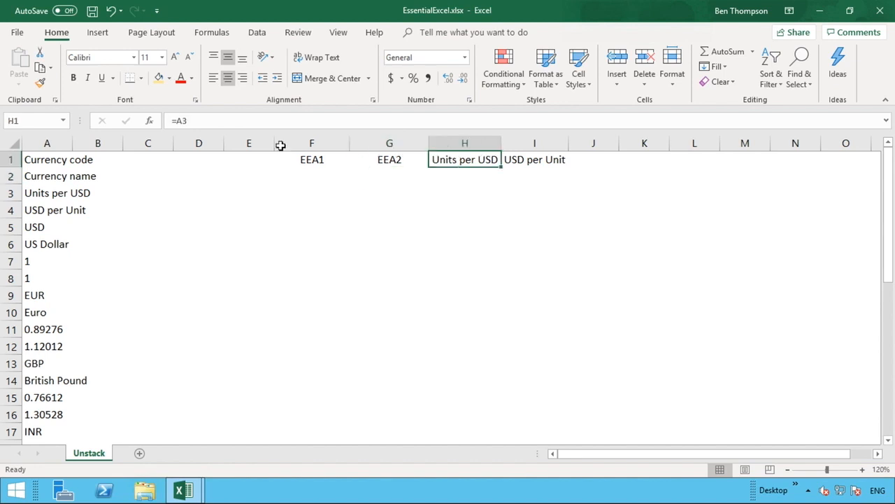
click(163, 120)
key(Delete)
text(EE)
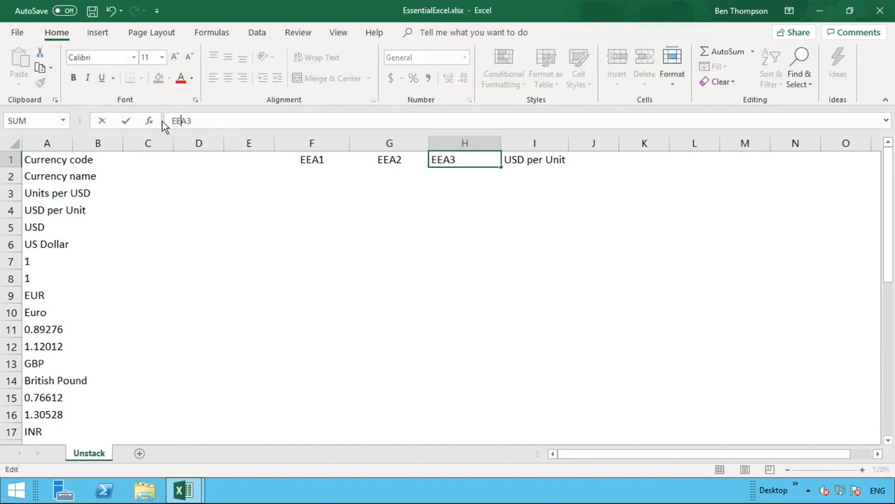
key(Return)
- Convert the I1 formula to the text EEA4 by swapping its equals sign for EE
click(531, 160)
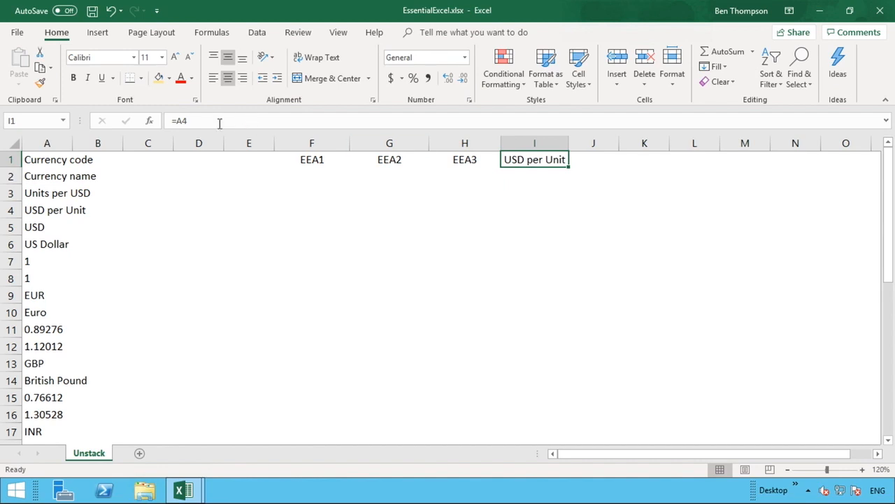
click(175, 120)
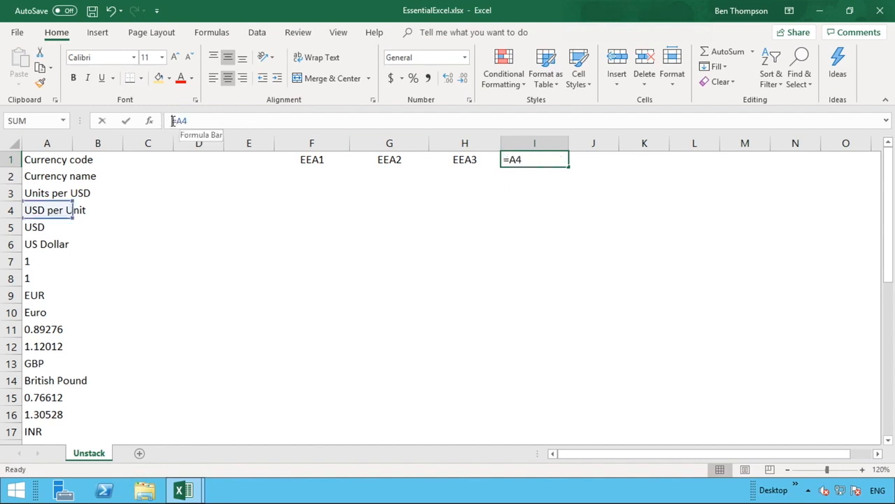
key(shift+F3)
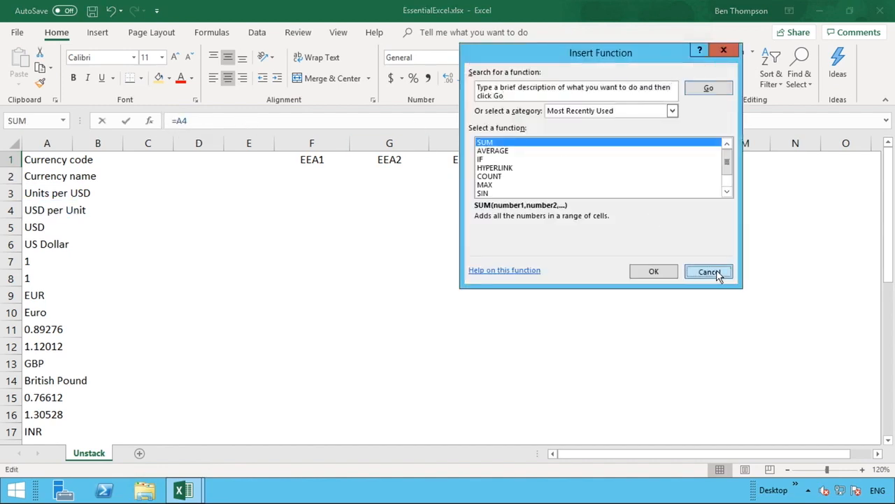
click(713, 271)
click(175, 120)
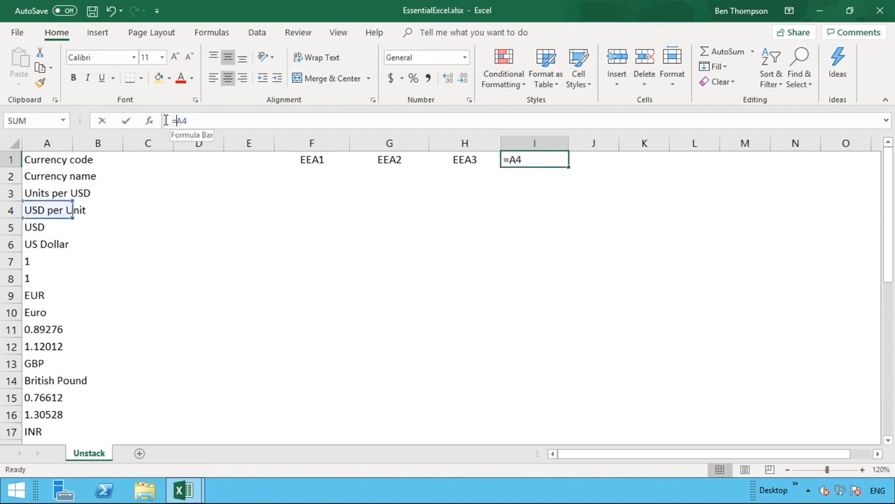
text(EE)
key(Return)
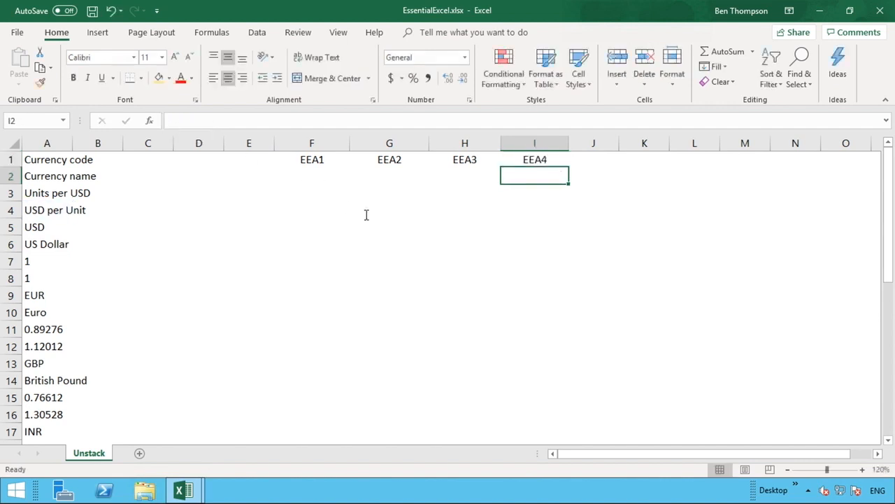
- Enter the text EEA5 in F2 as the reference to the first currency code in A5
click(320, 163)
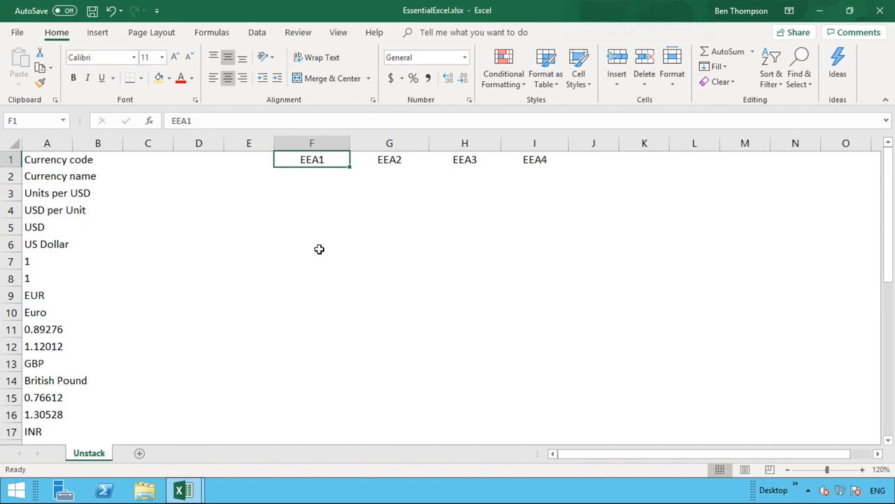
click(309, 175)
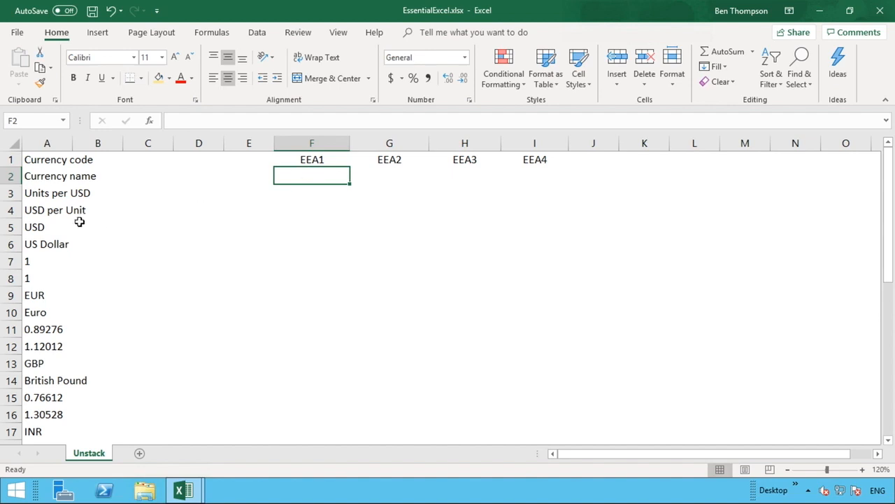
click(44, 228)
drag(44, 228, 42, 281)
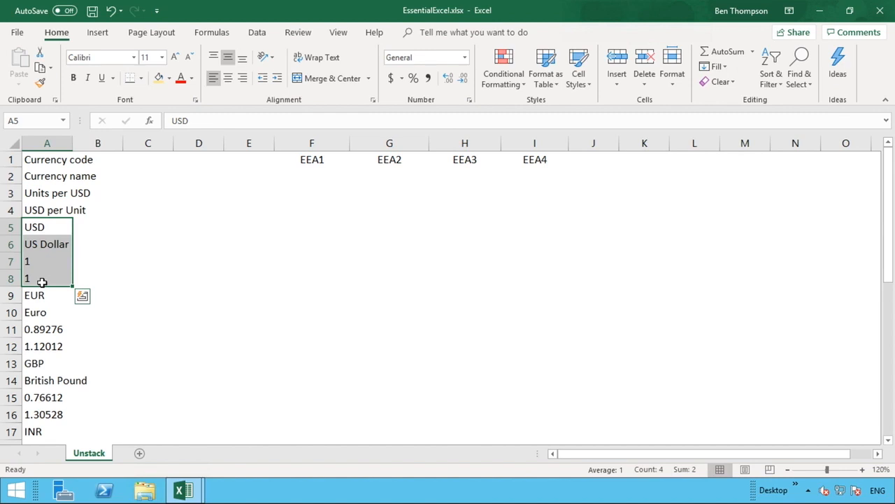
click(35, 225)
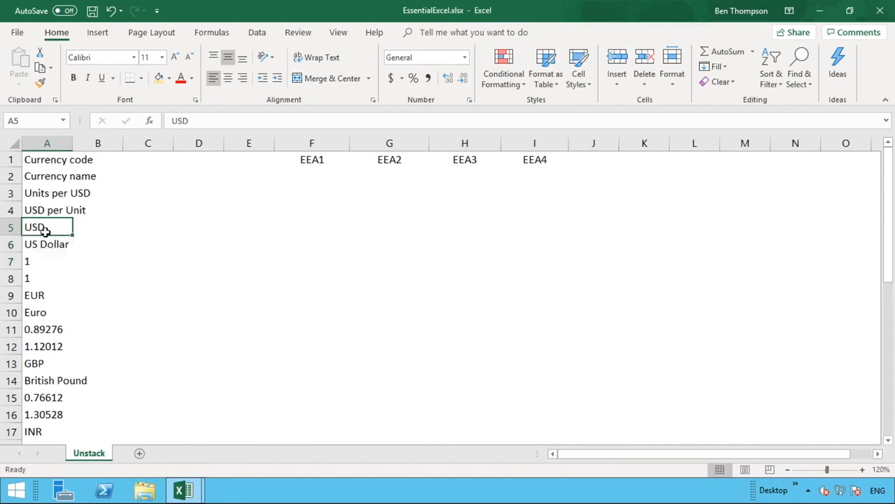
click(309, 175)
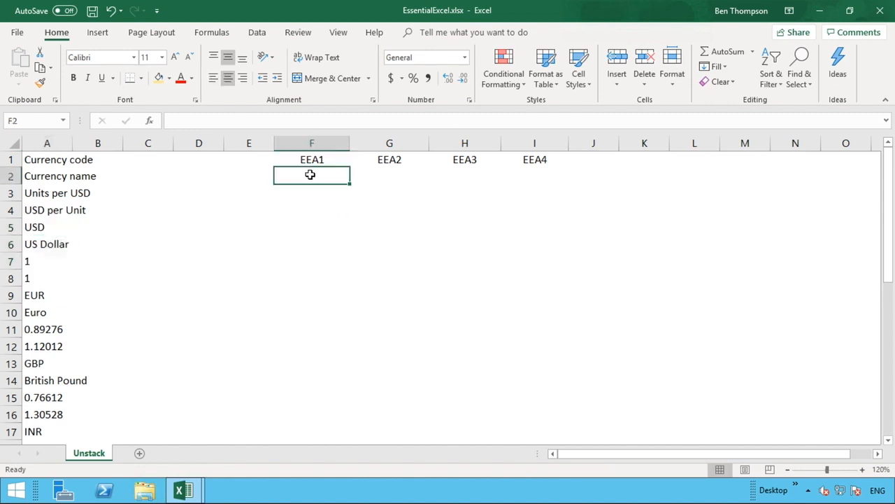
text(EE)
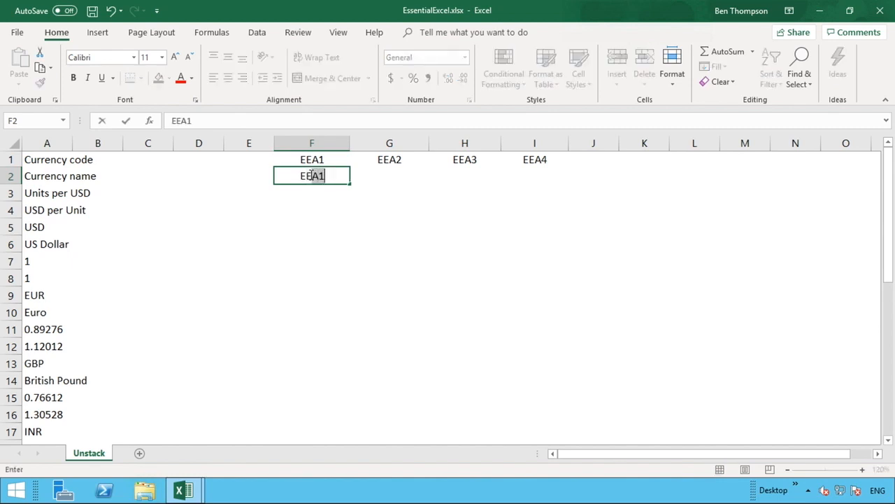
text(A5)
key(Return)
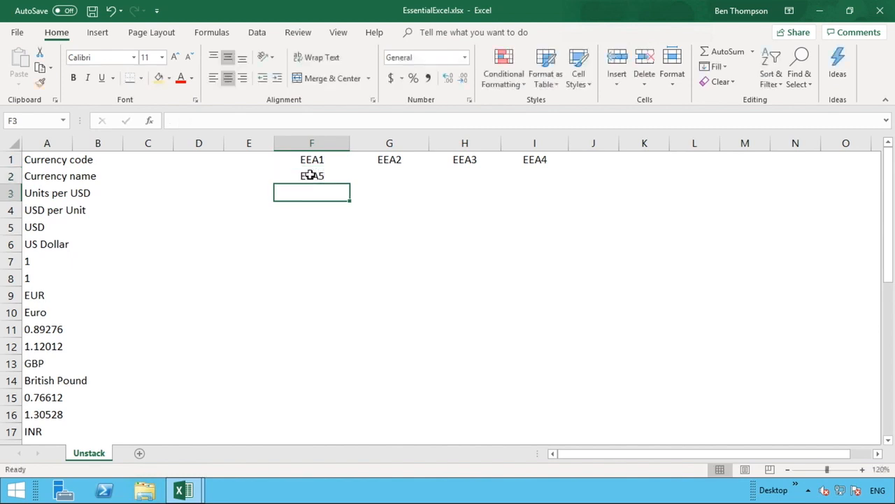
- Fill the EEA5 text from F2 across to I2 so the references run through EEA8
click(44, 229)
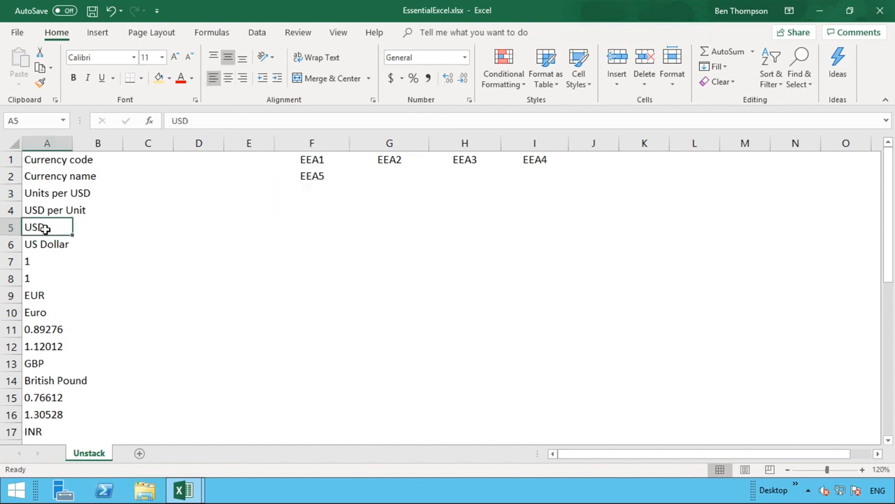
click(46, 159)
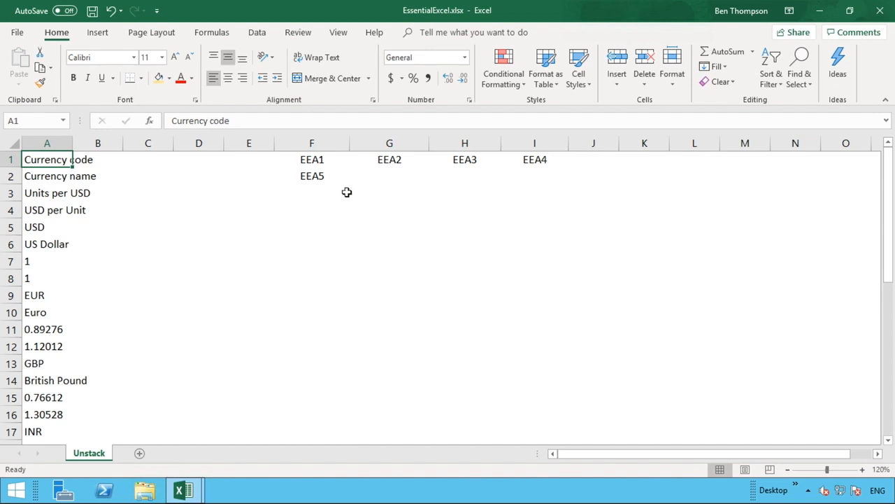
click(326, 178)
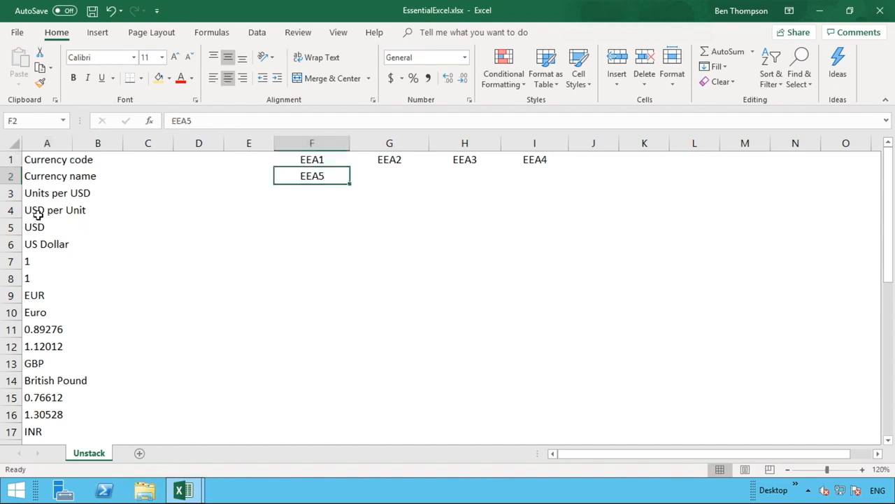
click(34, 244)
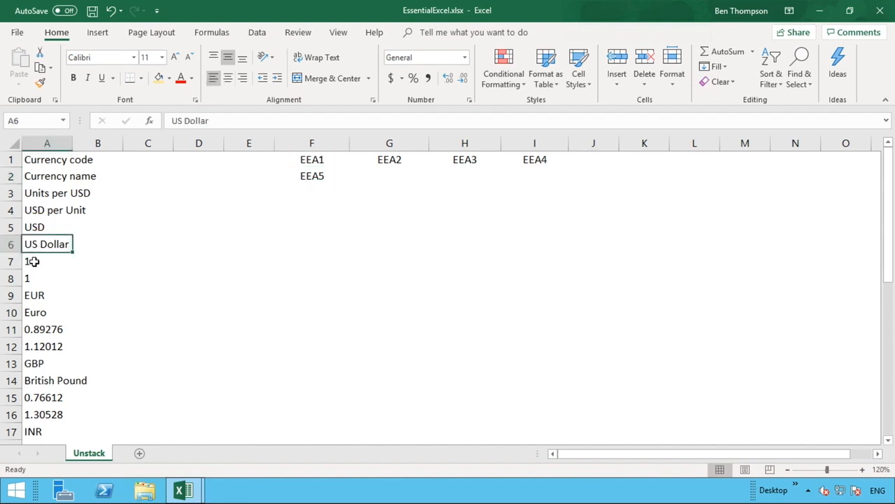
click(32, 277)
click(319, 176)
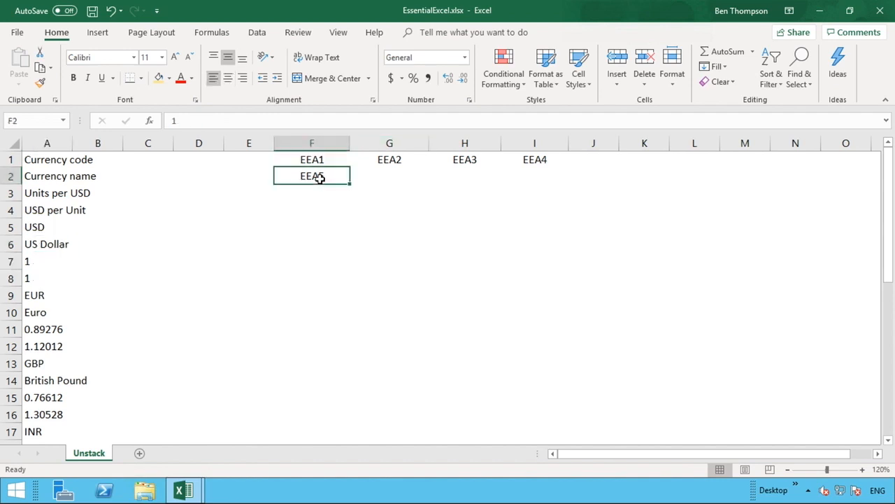
drag(351, 184, 554, 184)
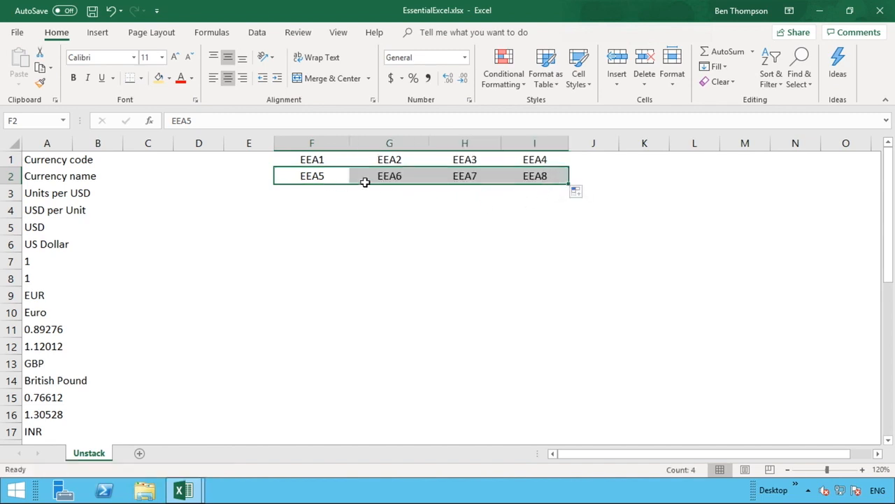
- Compare the text references in F2:I2 with the starting reference in F1
click(444, 180)
click(543, 179)
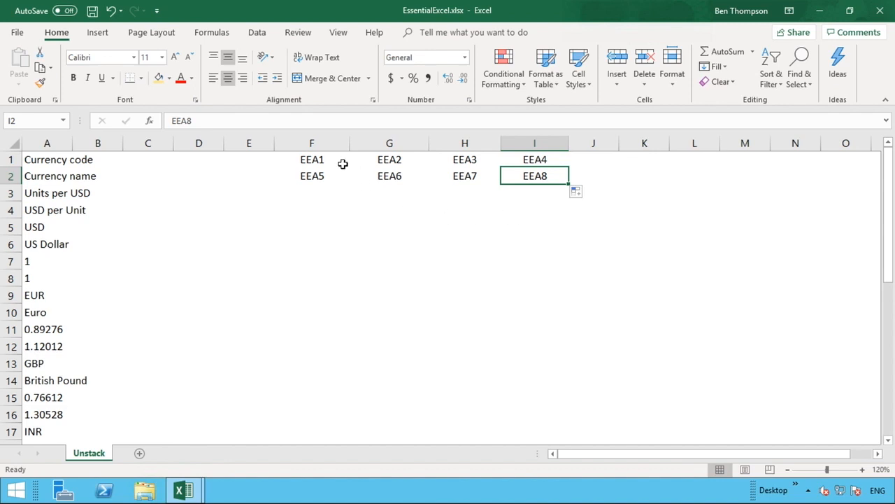
click(337, 160)
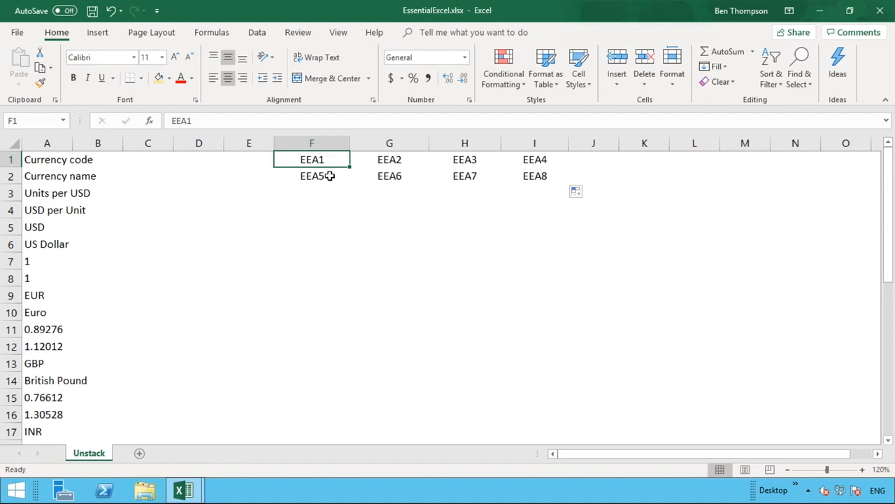
click(330, 175)
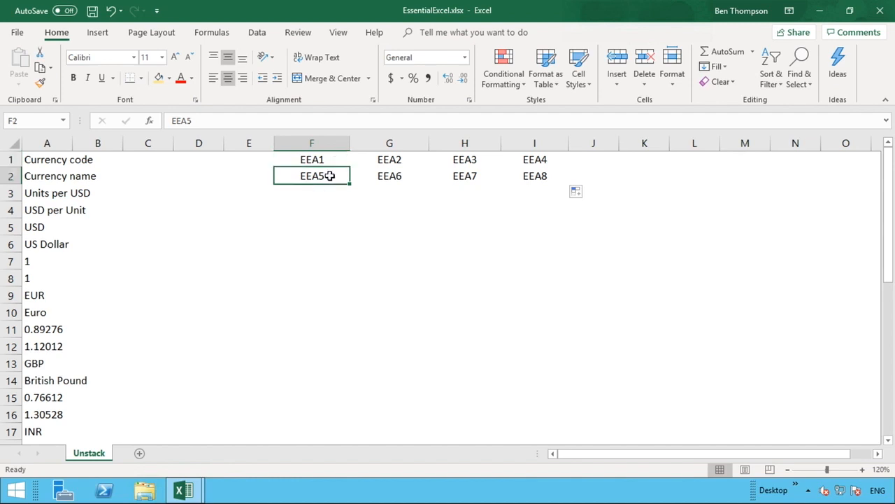
click(407, 173)
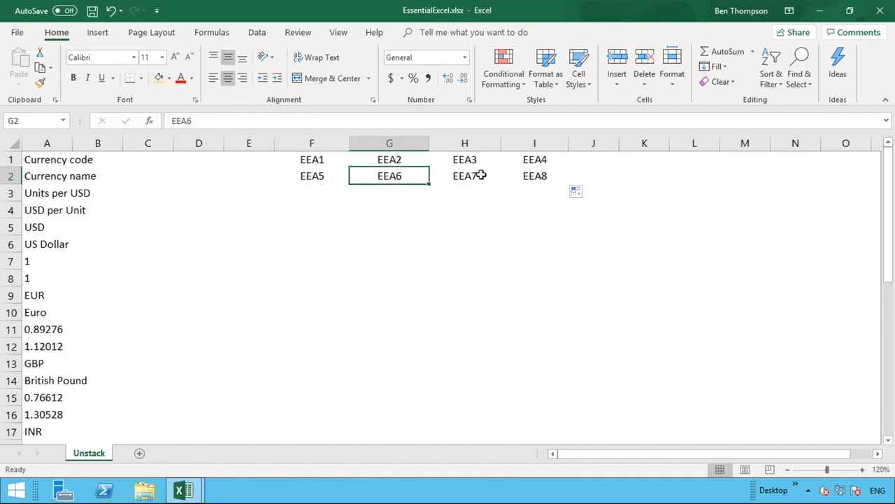
click(482, 175)
click(548, 176)
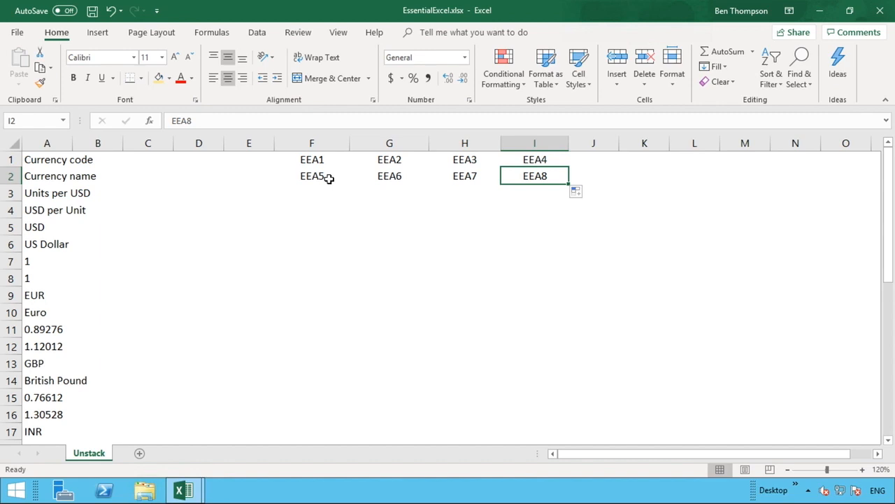
- Try filling only the F2:I2 references down into row 3, and clear the copied row
drag(329, 179, 568, 200)
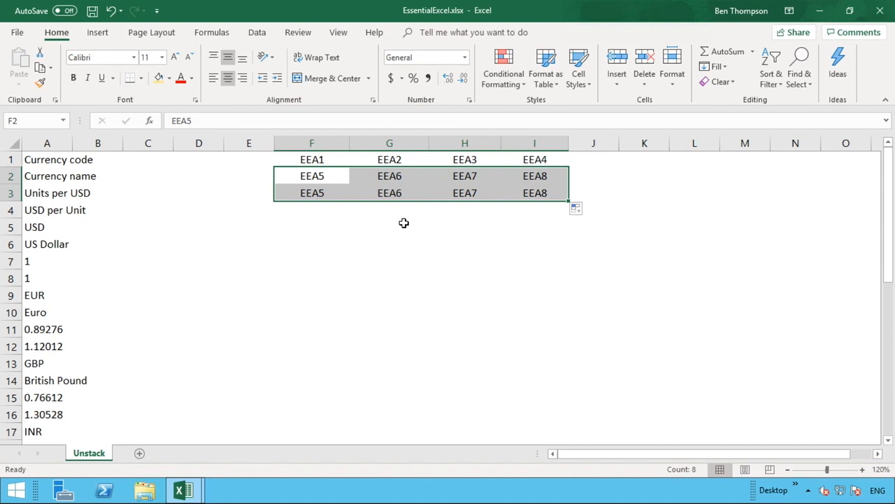
click(263, 193)
drag(273, 201, 600, 207)
click(567, 231)
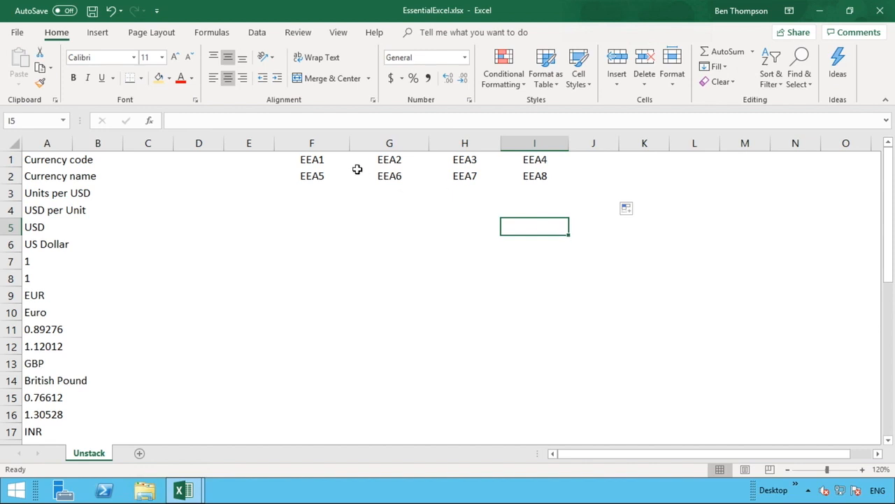
- Fill the two-row reference block F1:I2 down through row 4, extending the series to EEA16
drag(323, 160, 525, 175)
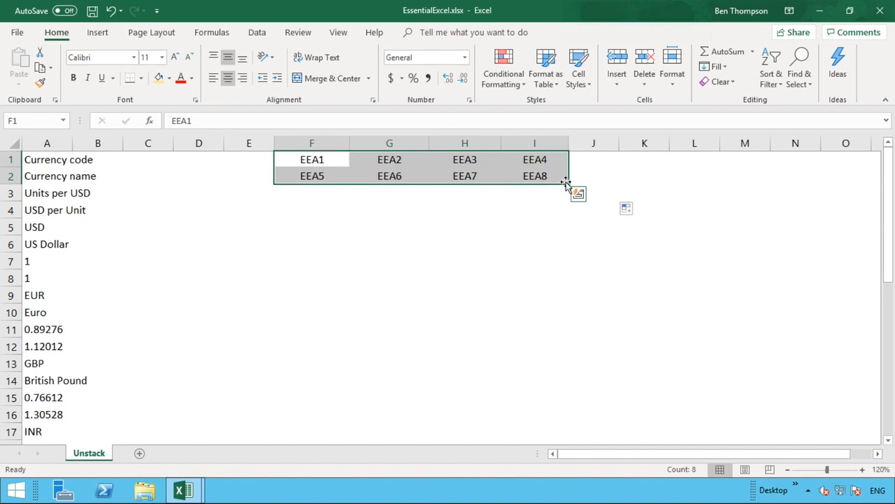
drag(568, 184, 568, 218)
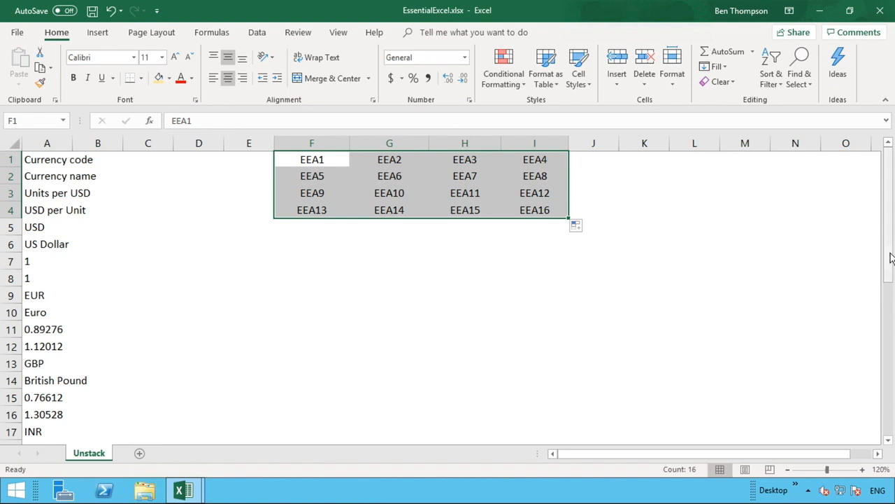
- Check which row holds the last currency value in column A
drag(892, 259, 891, 418)
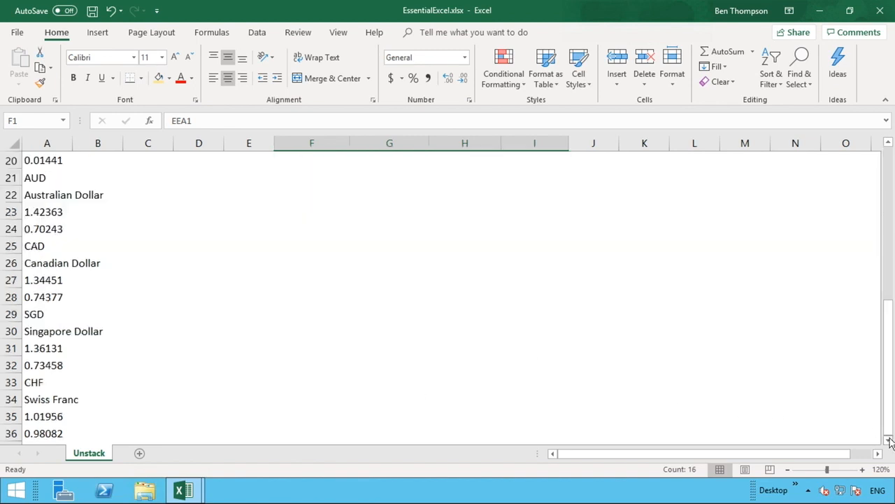
scroll(369, 416, down, 1)
click(61, 381)
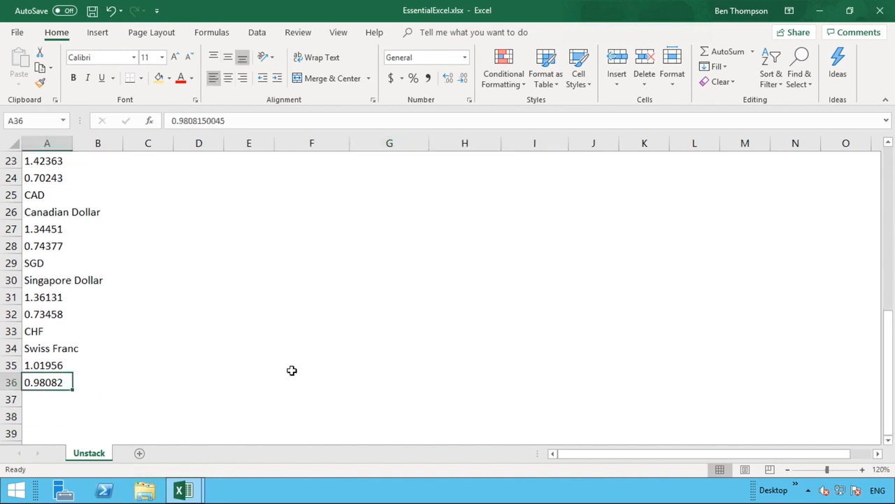
scroll(378, 359, up, 7)
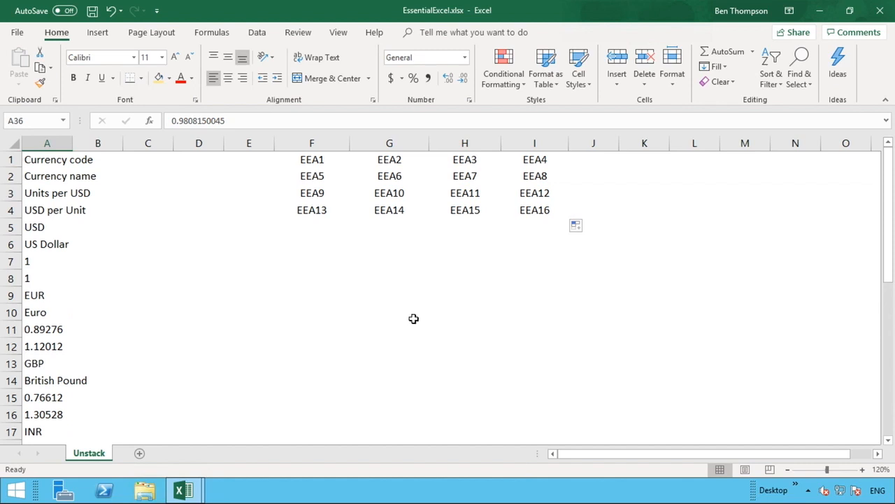
- Fill the reference rows F3:I4 down through row 15, extending the series to EEA60
click(314, 195)
drag(314, 196, 552, 398)
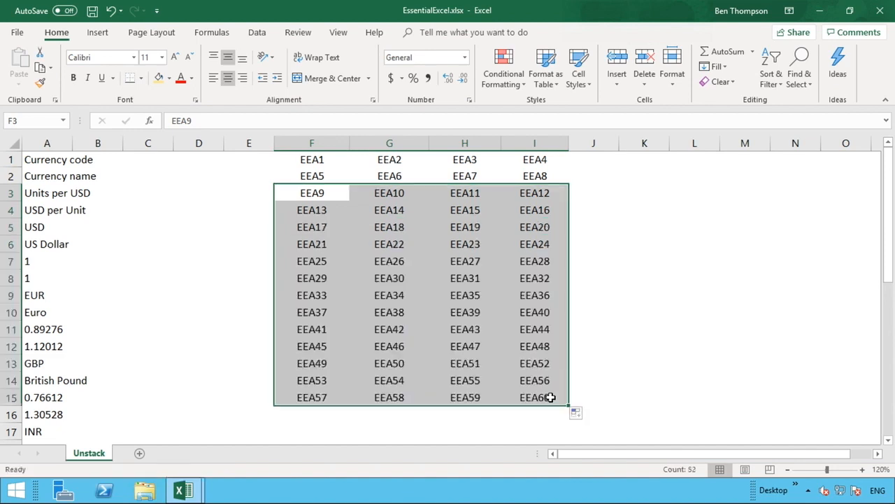
click(631, 370)
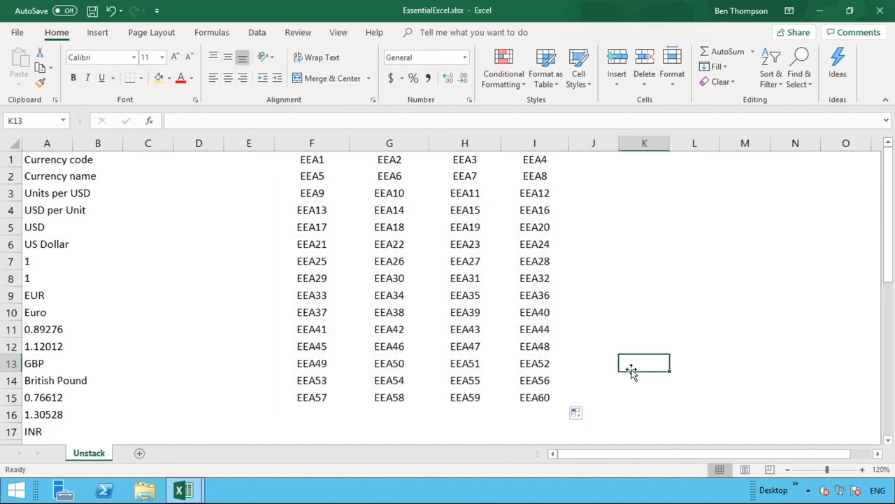
- Clear the surplus references beyond EEA36 in F10:I15
click(546, 294)
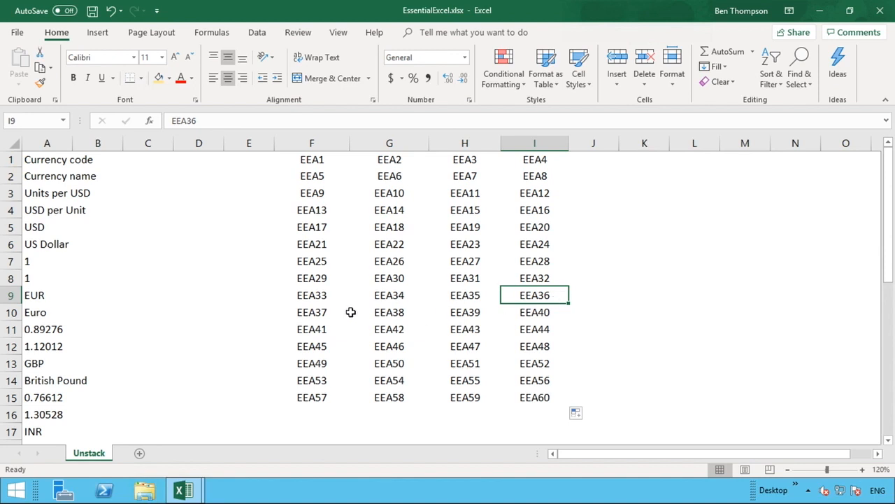
drag(326, 308, 493, 334)
drag(535, 367, 544, 396)
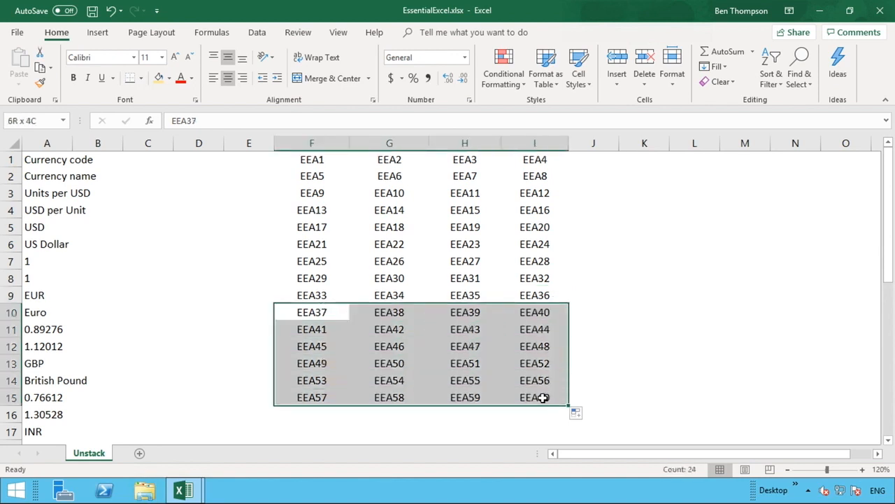
right_click(544, 396)
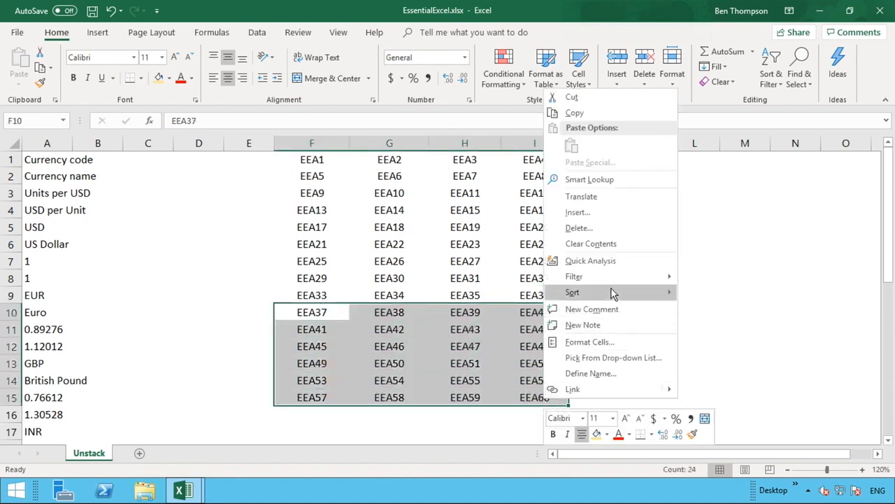
click(609, 245)
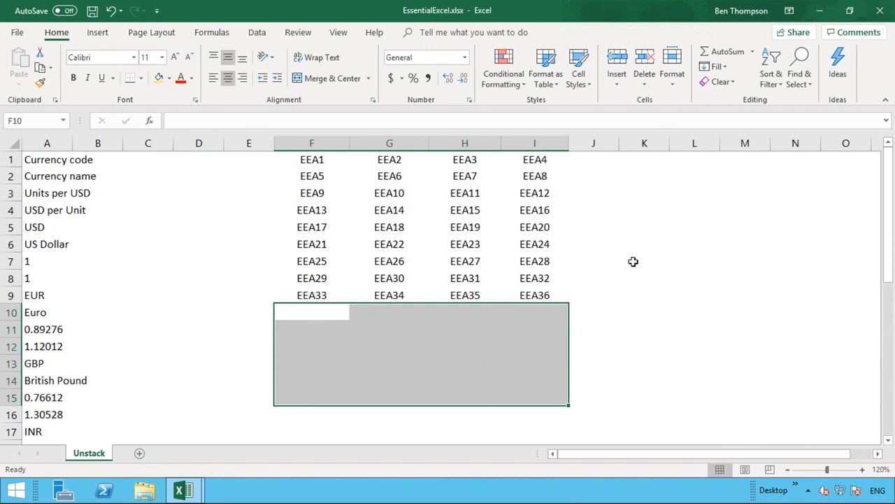
click(633, 262)
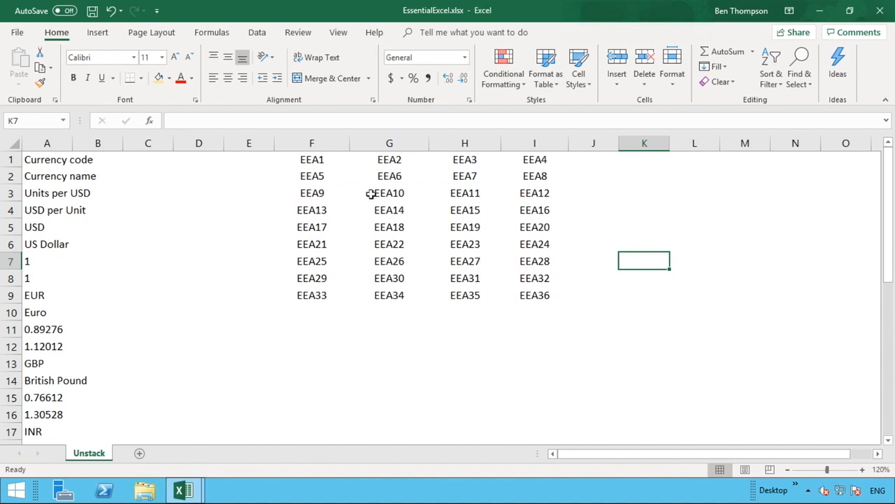
- Replace every EE with = in F1:I9 to turn the text references into formulas, and close Find and Replace
click(322, 162)
drag(334, 162, 535, 295)
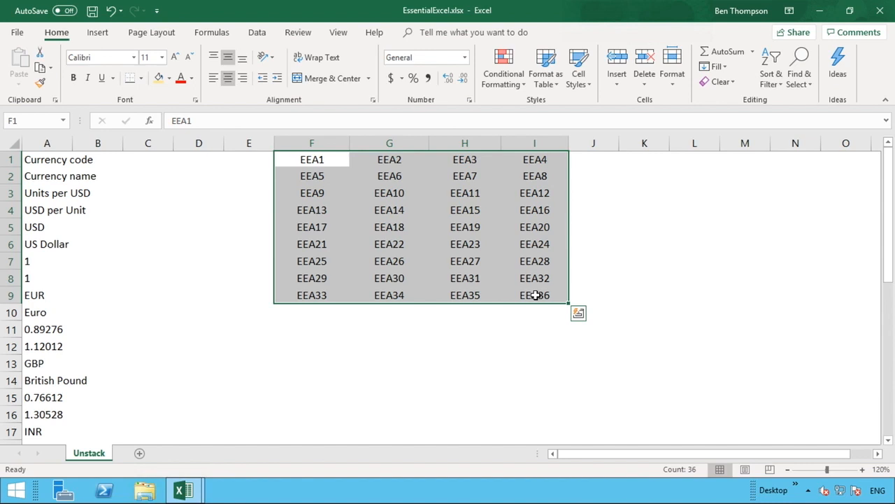
key(ctrl+f)
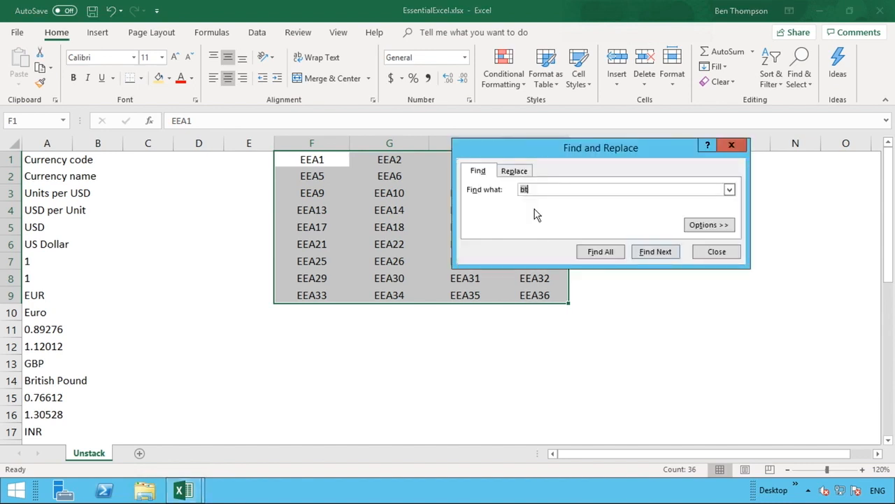
key(BackSpace)
click(514, 171)
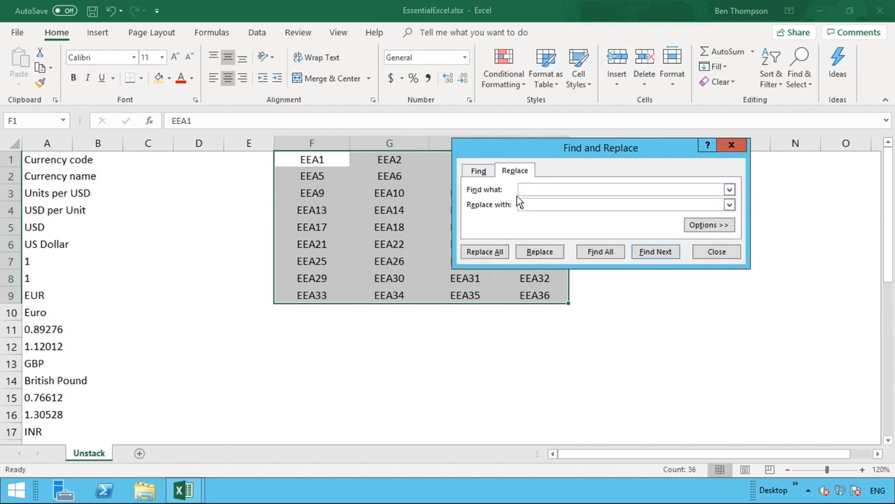
click(481, 173)
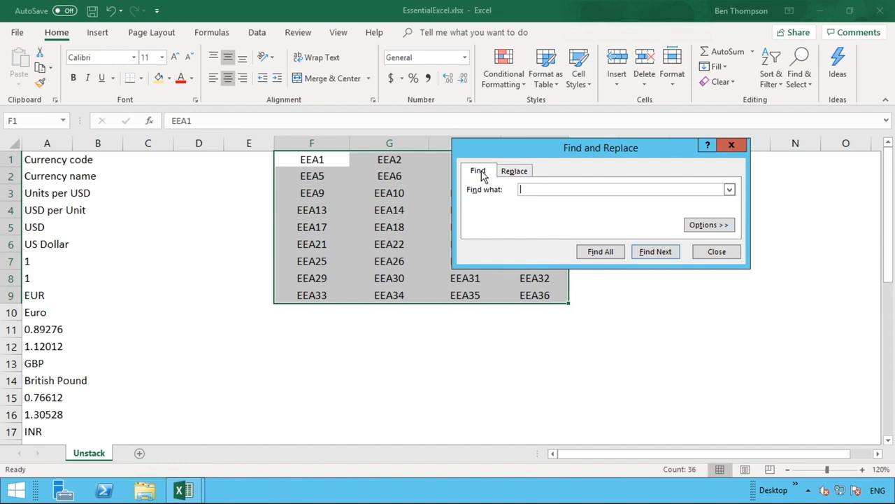
click(513, 173)
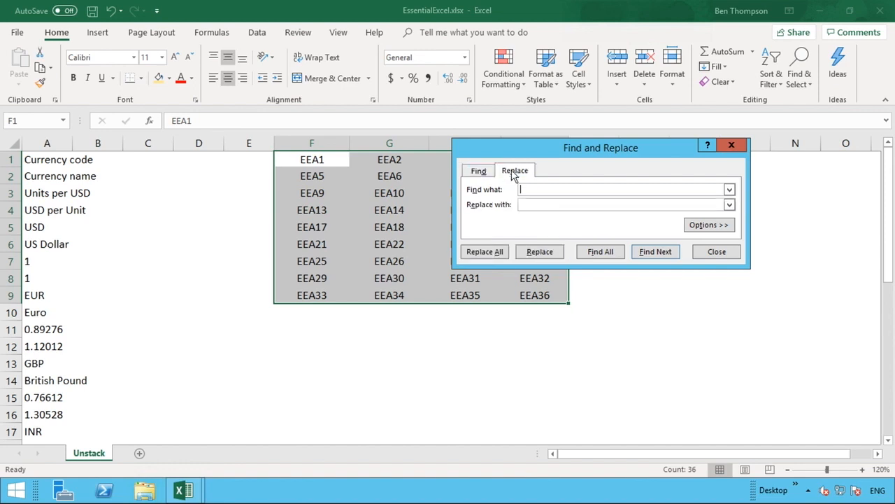
drag(544, 145, 574, 144)
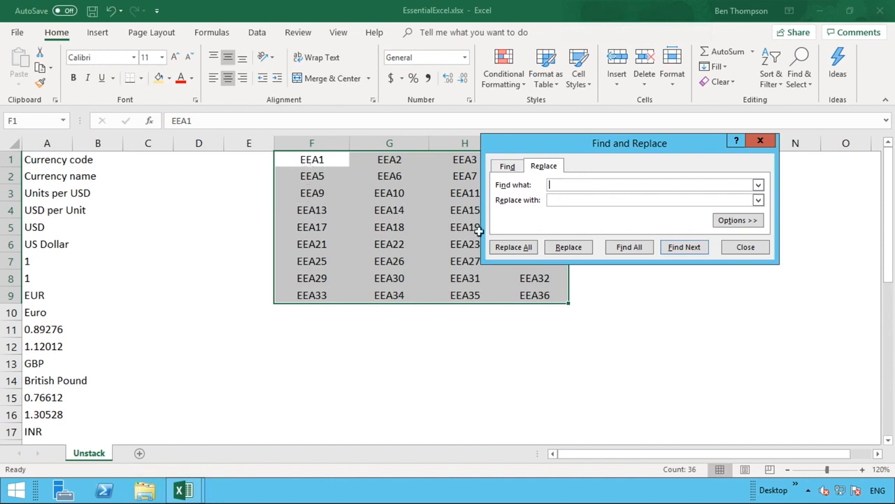
text(EE)
click(569, 202)
text(=)
click(526, 248)
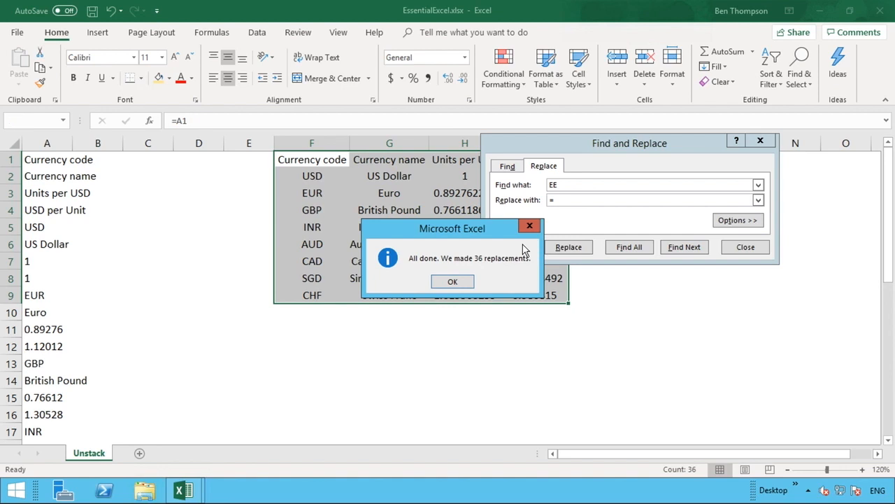
click(456, 282)
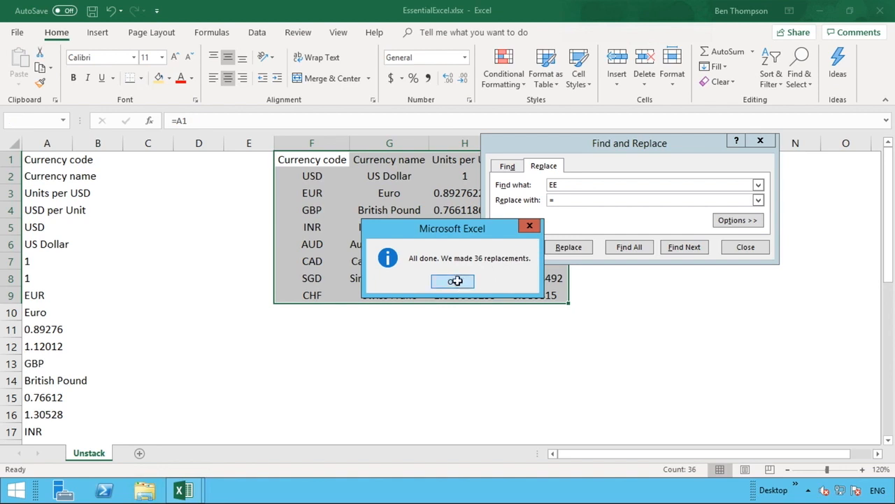
click(740, 249)
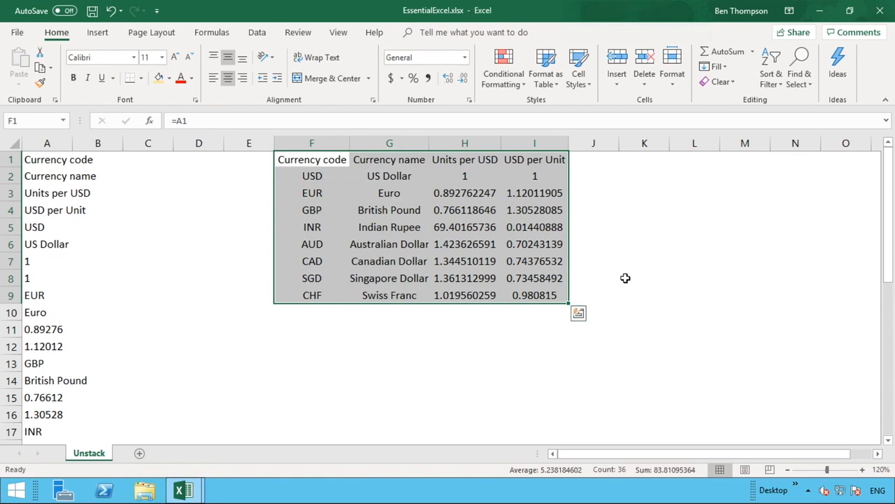
- Inspect the formulas behind the Indian Rupee units value and the British Pound and Indian Rupee names
click(474, 231)
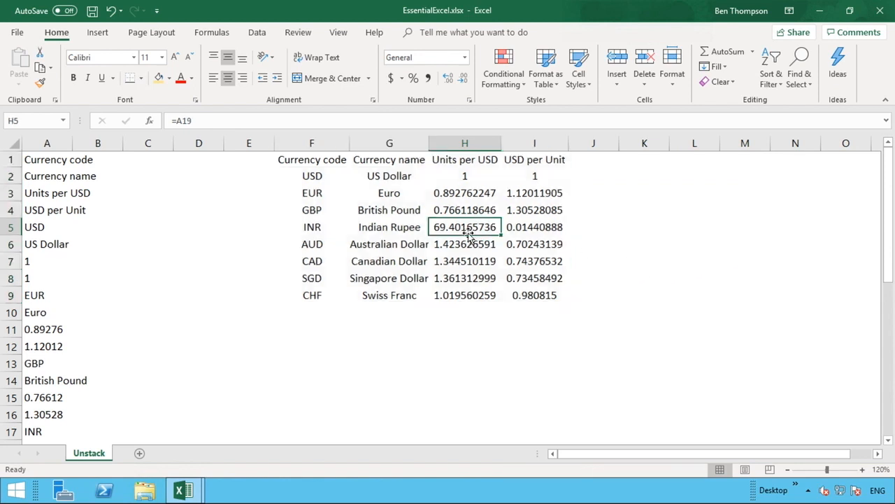
click(372, 216)
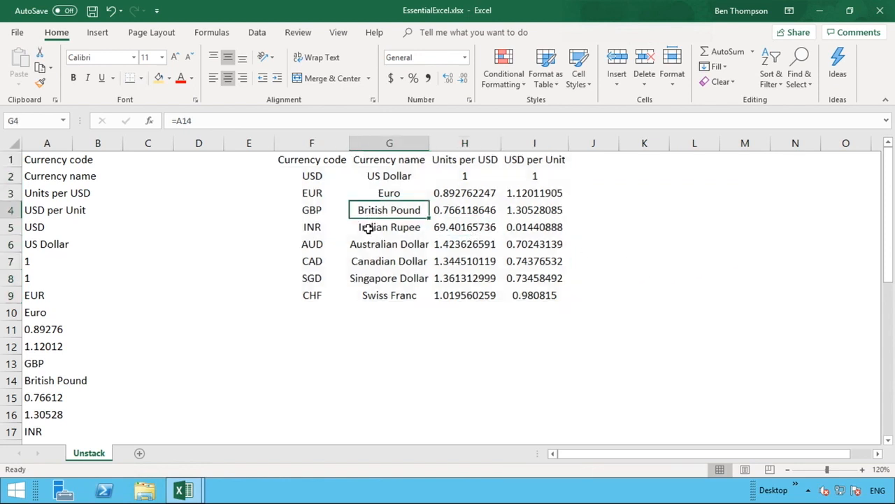
click(369, 228)
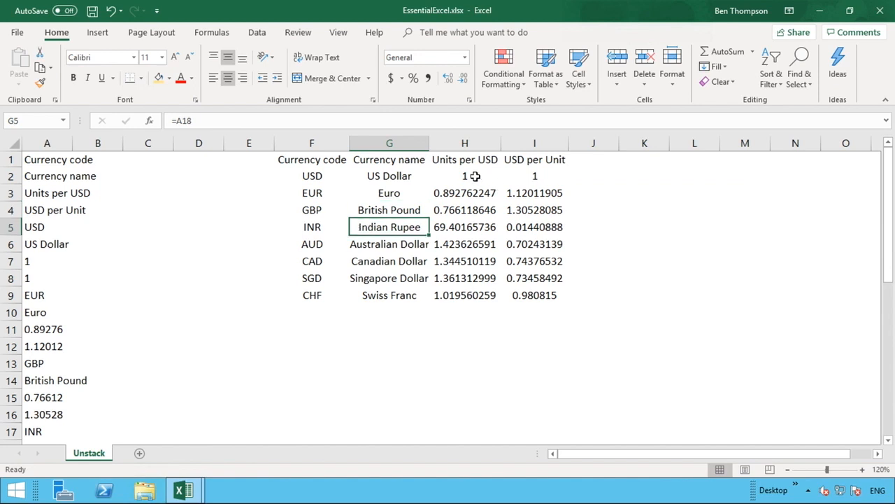
- Apply the comma number format with two decimals to the exchange rates in H2:I9
drag(472, 176, 544, 296)
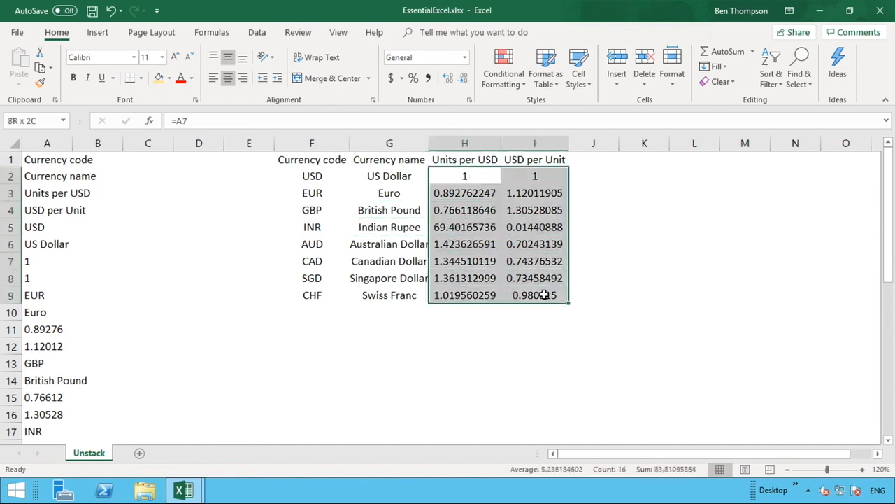
click(401, 79)
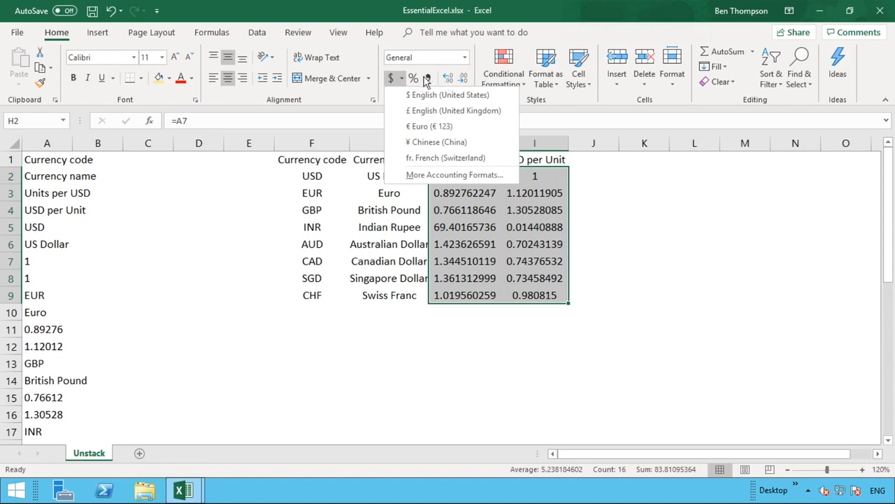
click(426, 78)
click(630, 274)
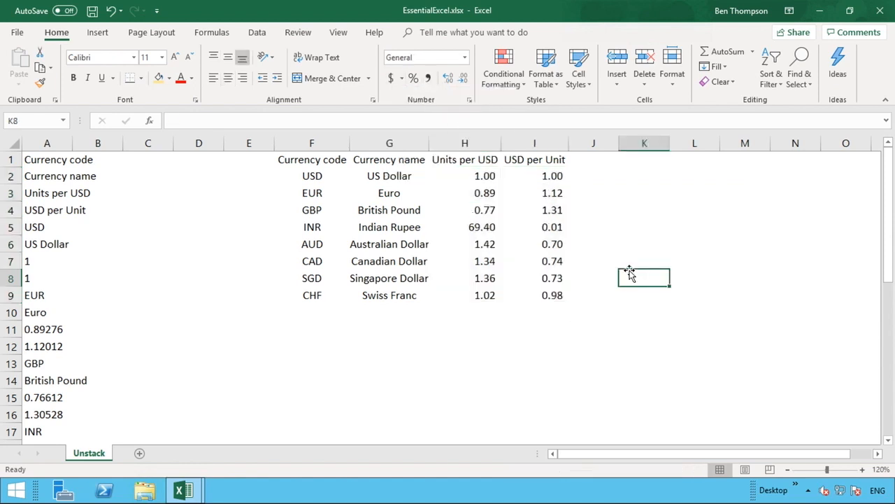